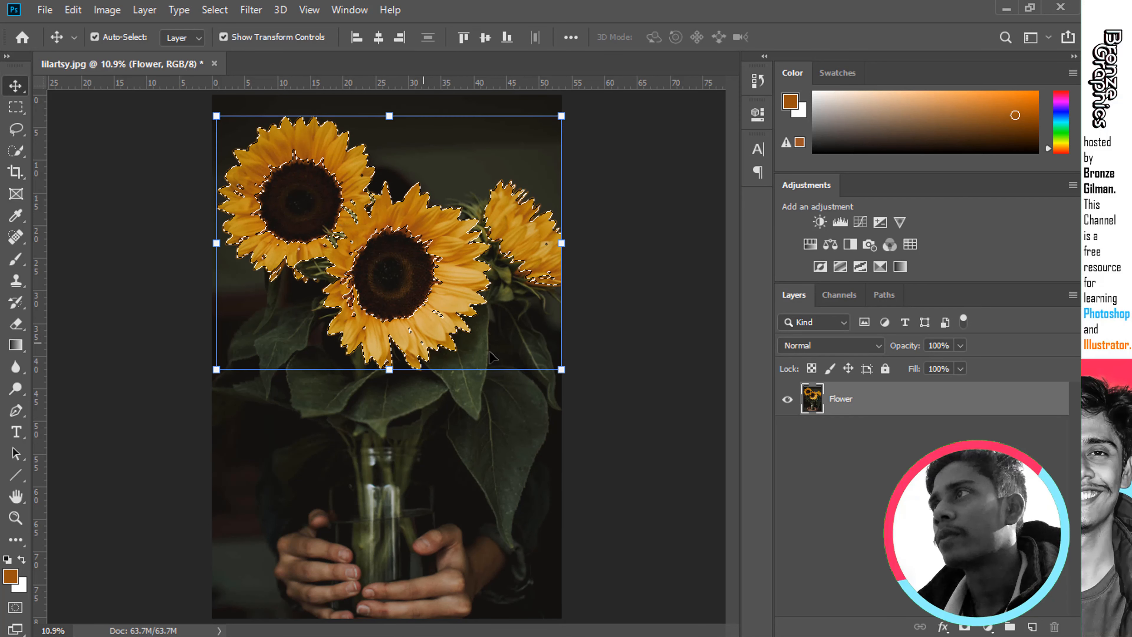
- Copy the selected sunflowers from the Flower layer to a new layer and name it Light
key(ctrl+j)
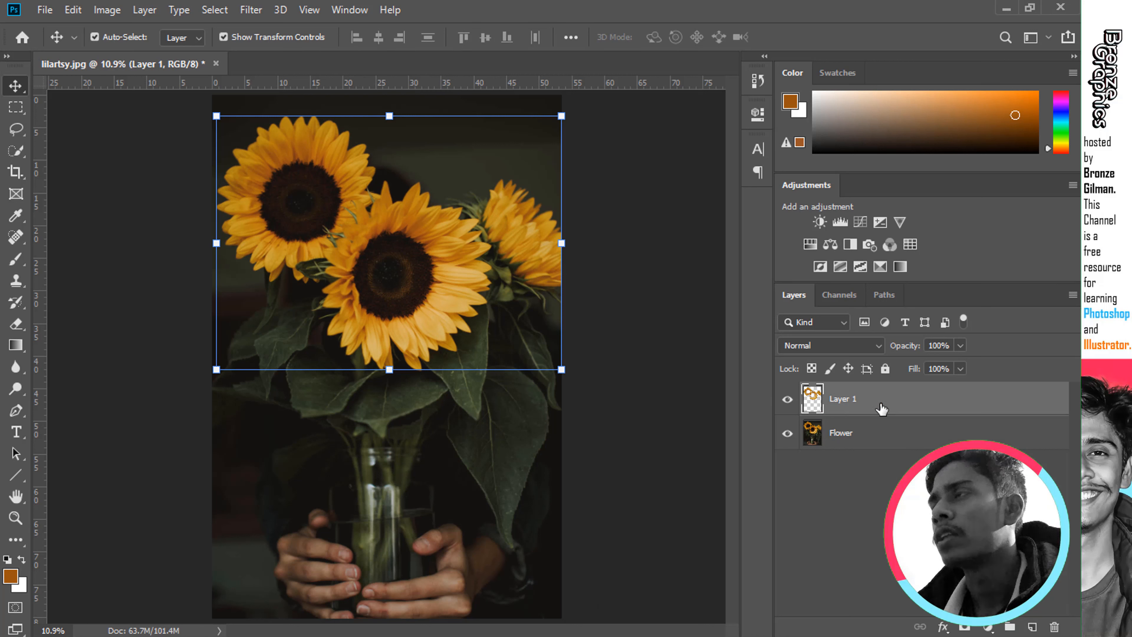
double_click(843, 399)
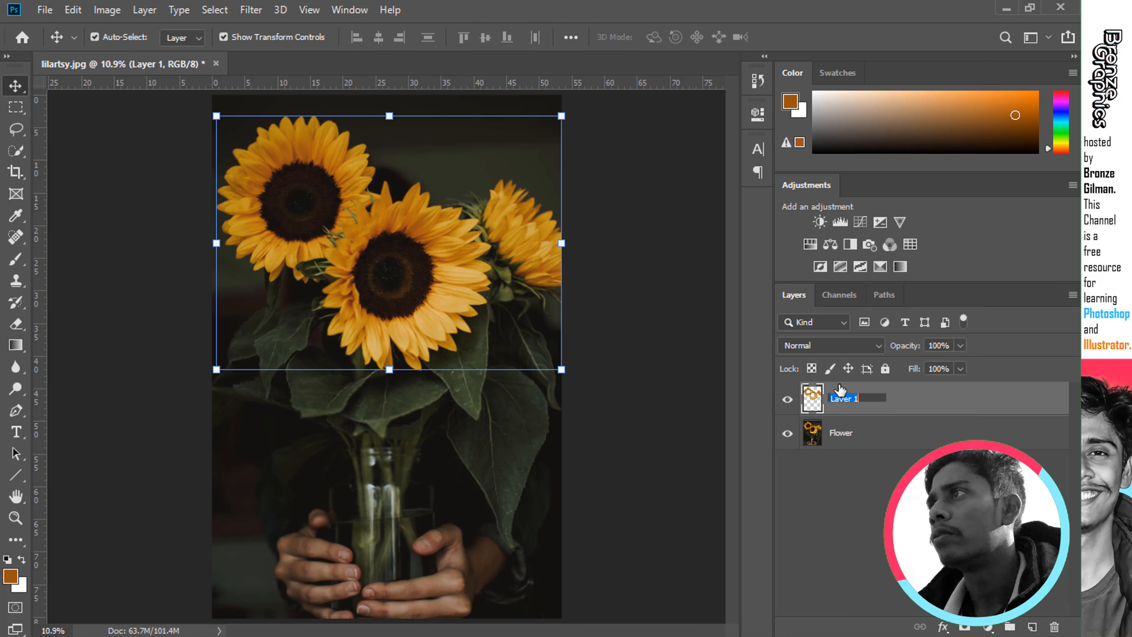
text(Light)
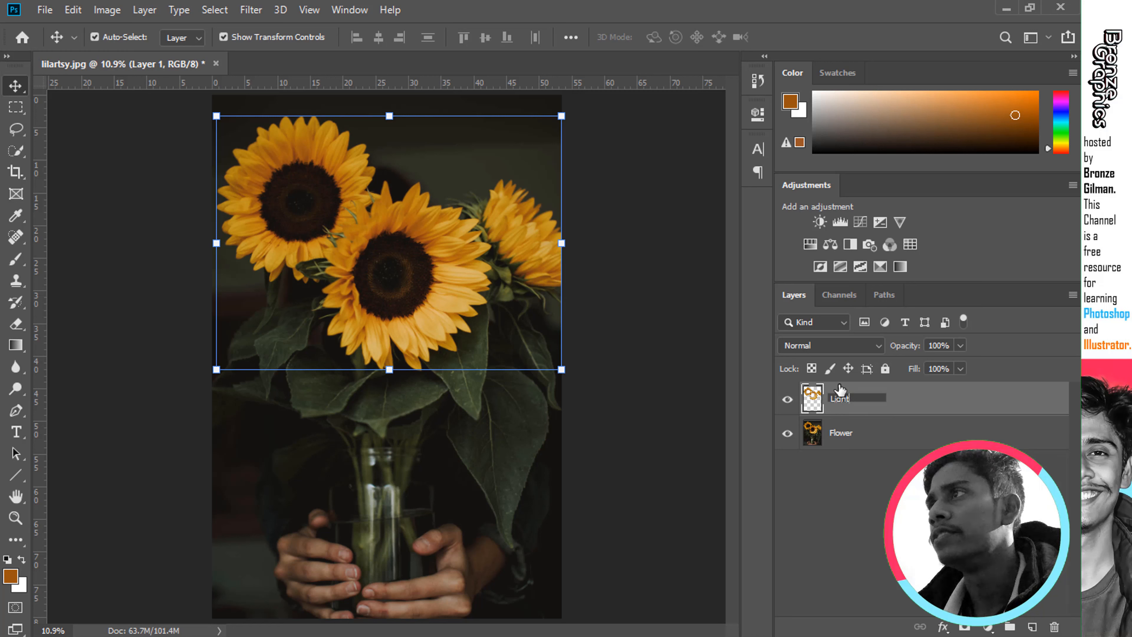
key(Return)
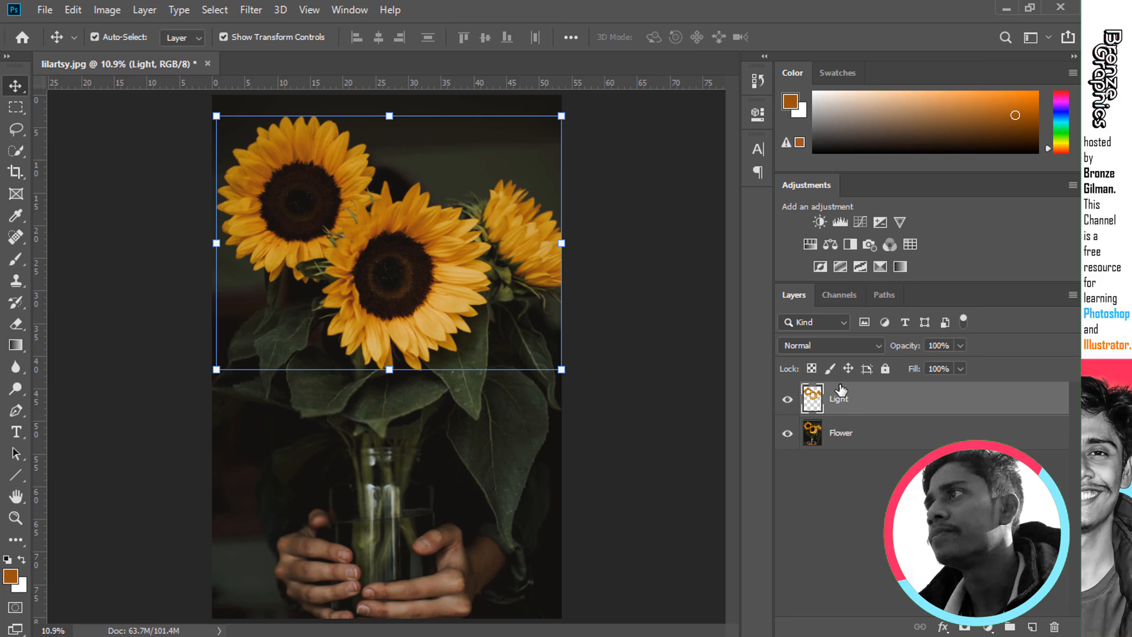
- Convert the Light layer to a smart object and set its blend mode to Linear Dodge (Add)
right_click(873, 400)
click(708, 231)
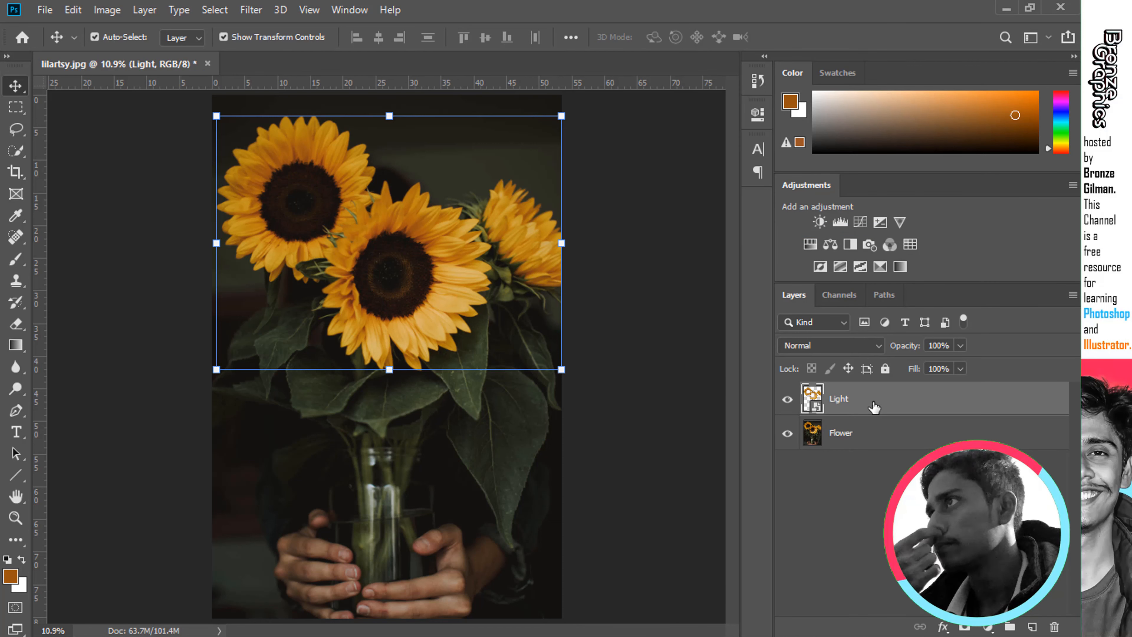
click(832, 346)
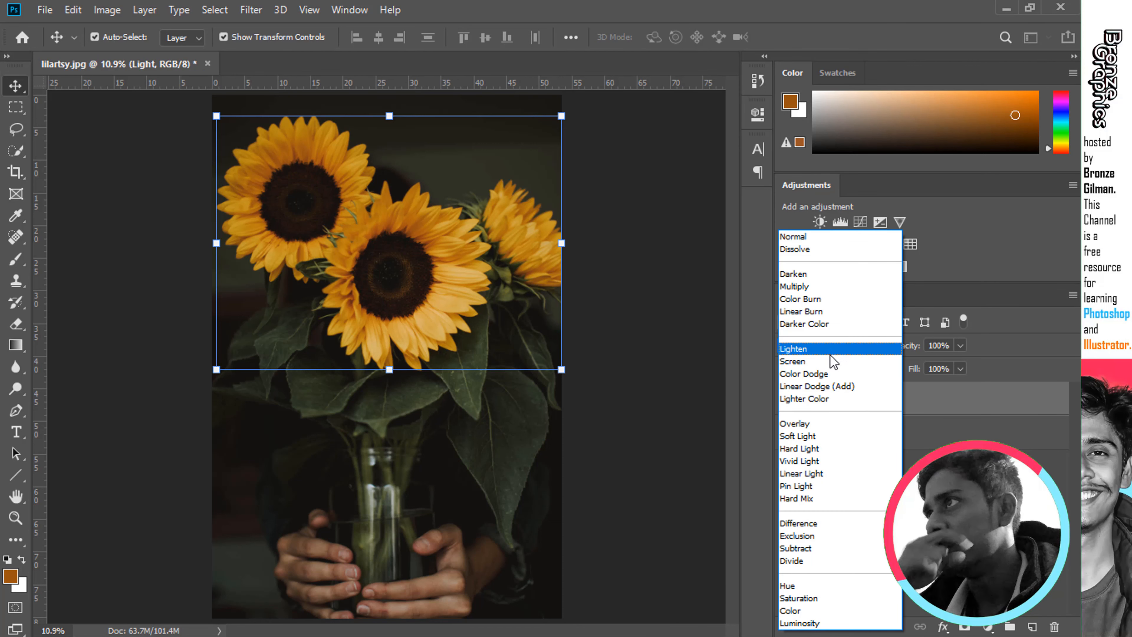
click(808, 386)
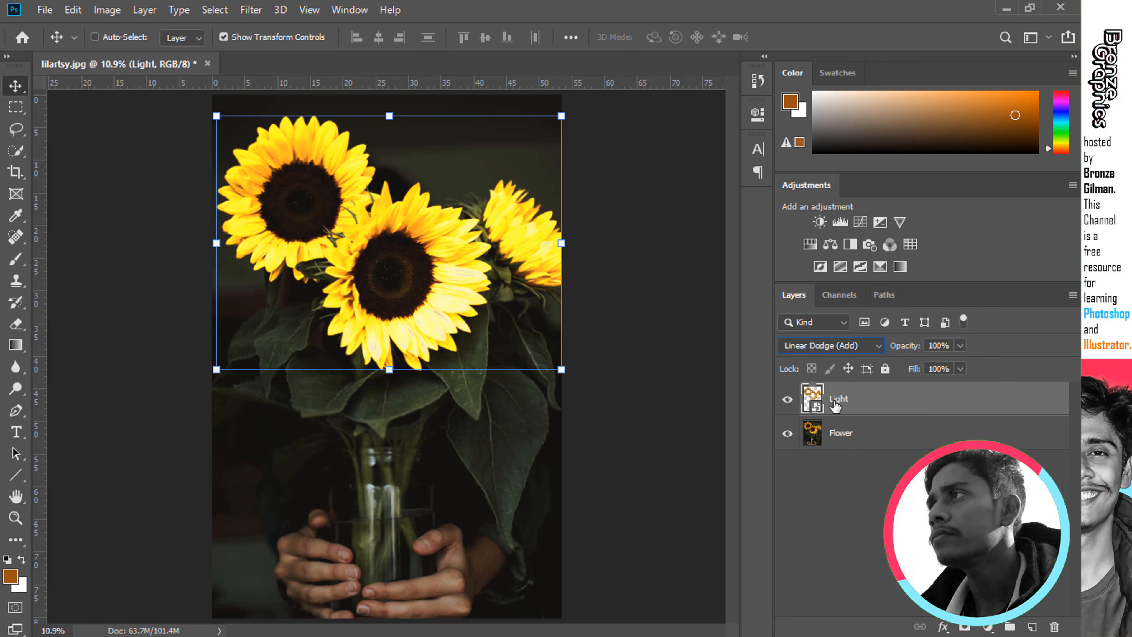
- Put the Light layer in a group named Glow and compare the image with the group hidden and shown
key(ctrl+g)
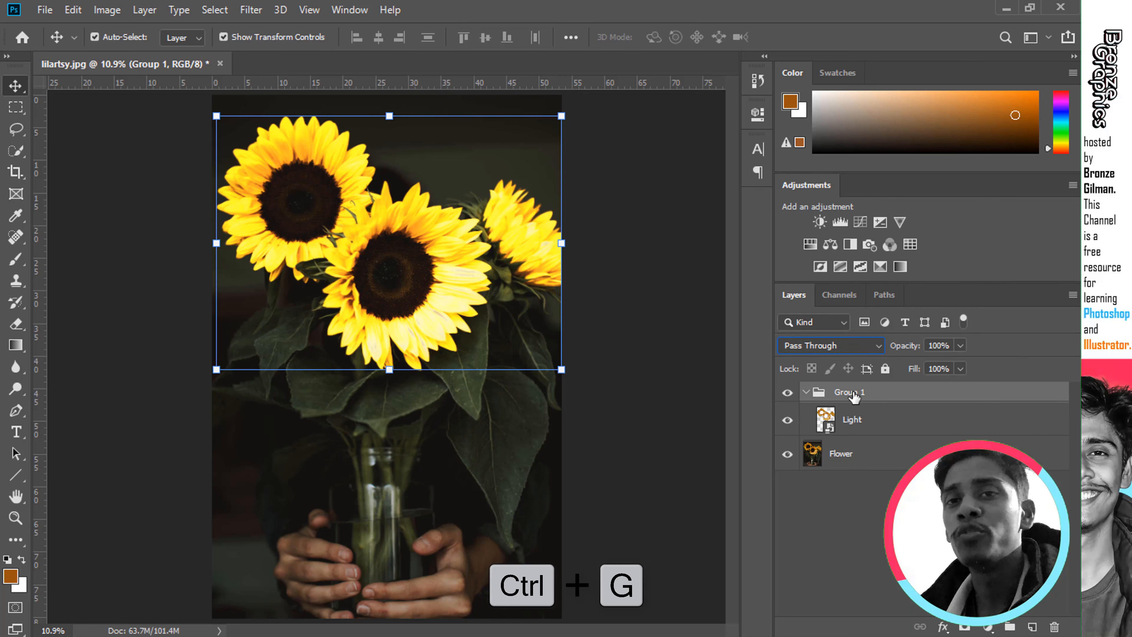
double_click(852, 393)
text(Glow)
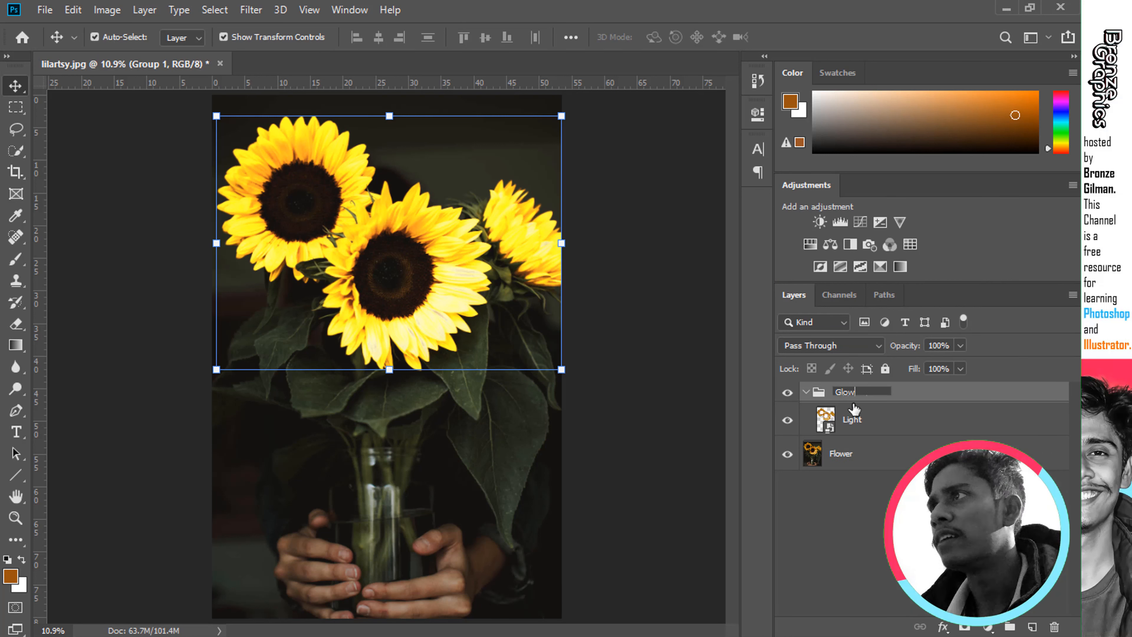
key(Return)
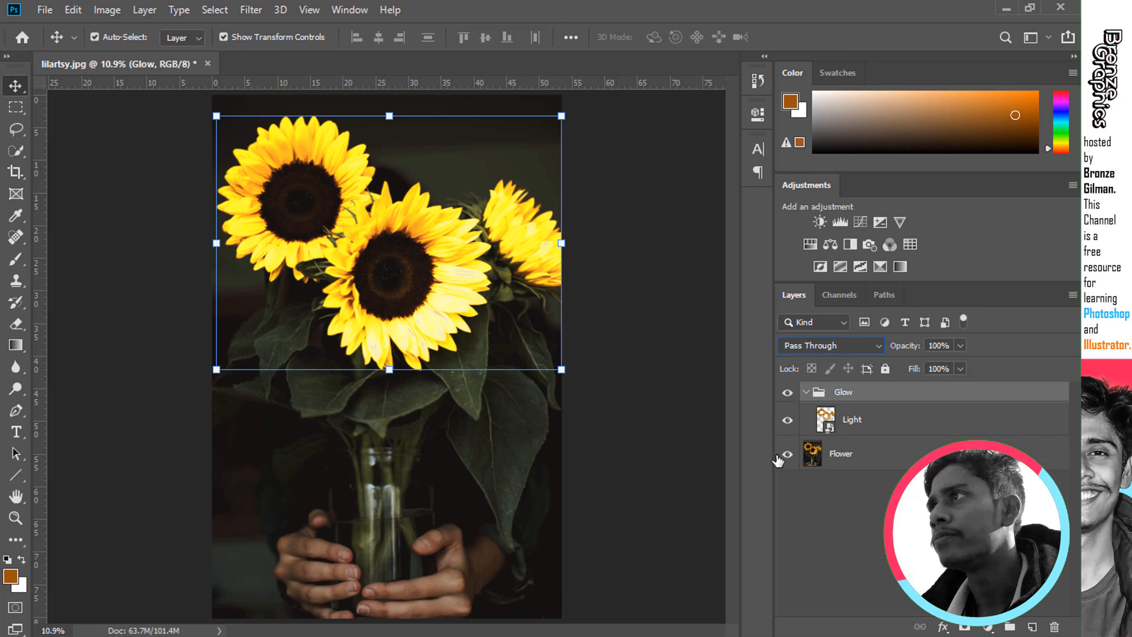
click(788, 392)
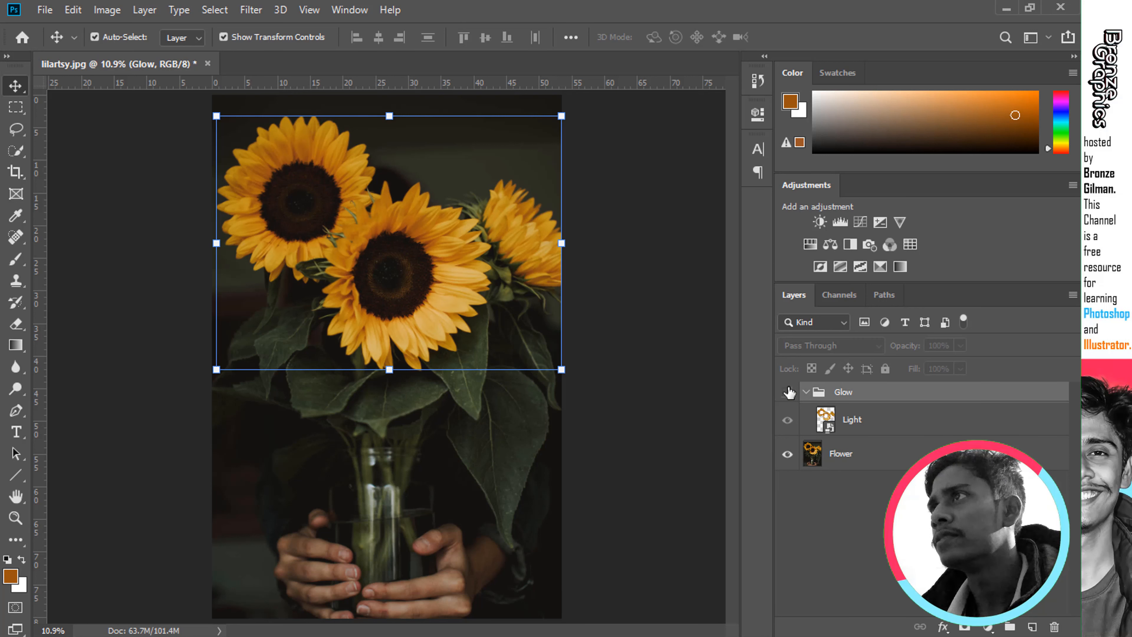
click(788, 391)
click(788, 392)
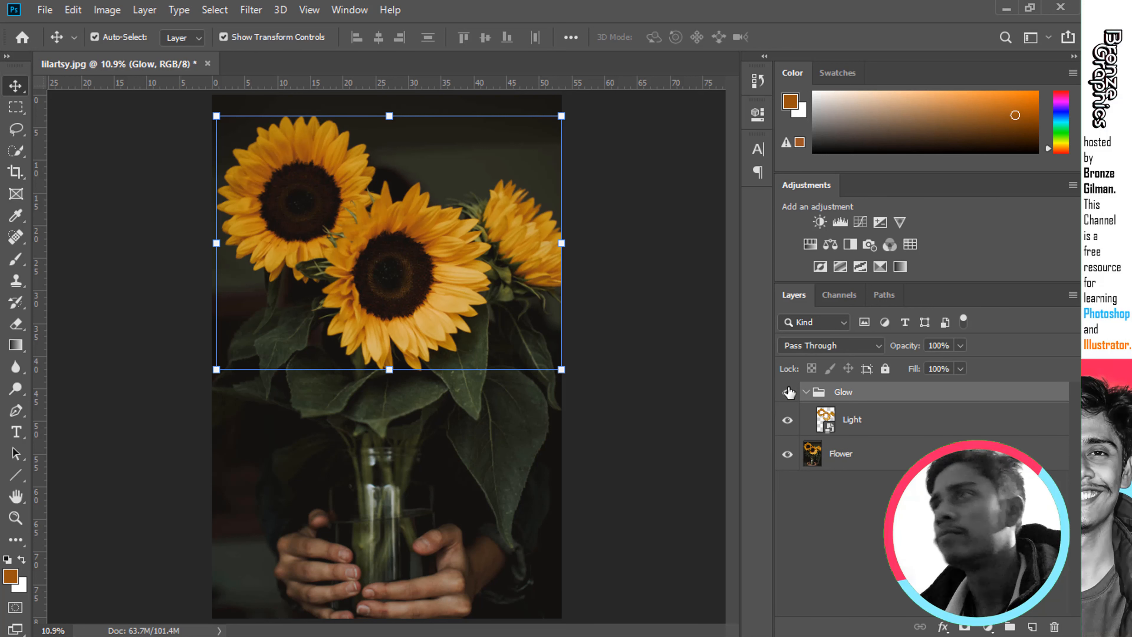
click(788, 392)
- Apply a Gaussian Blur with a 30-pixel radius to the Light layer
click(918, 425)
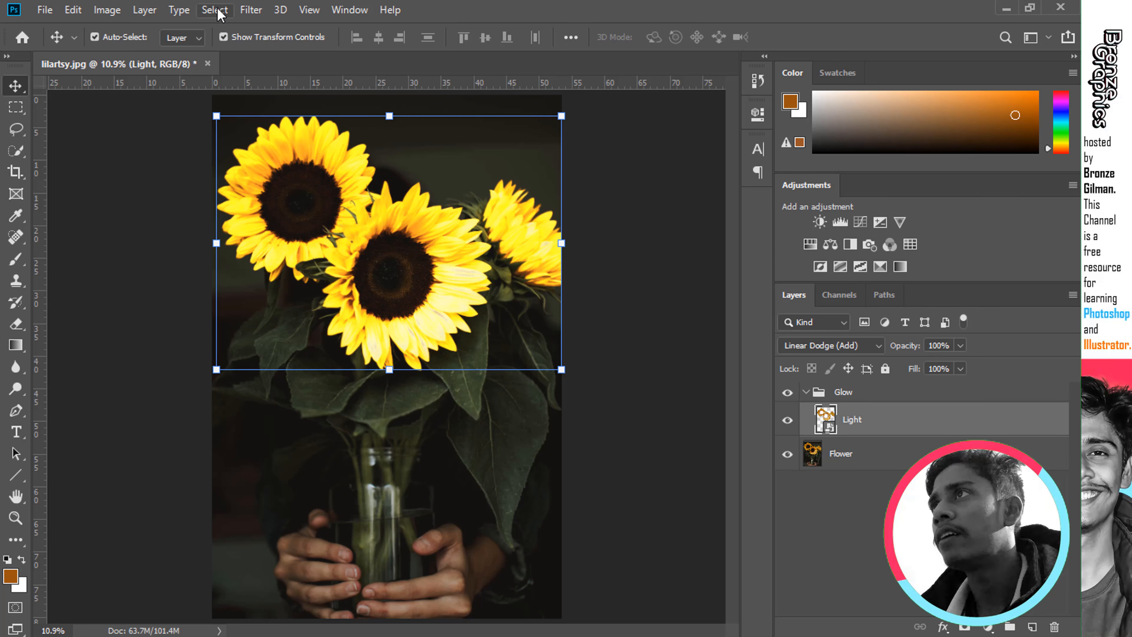
click(250, 10)
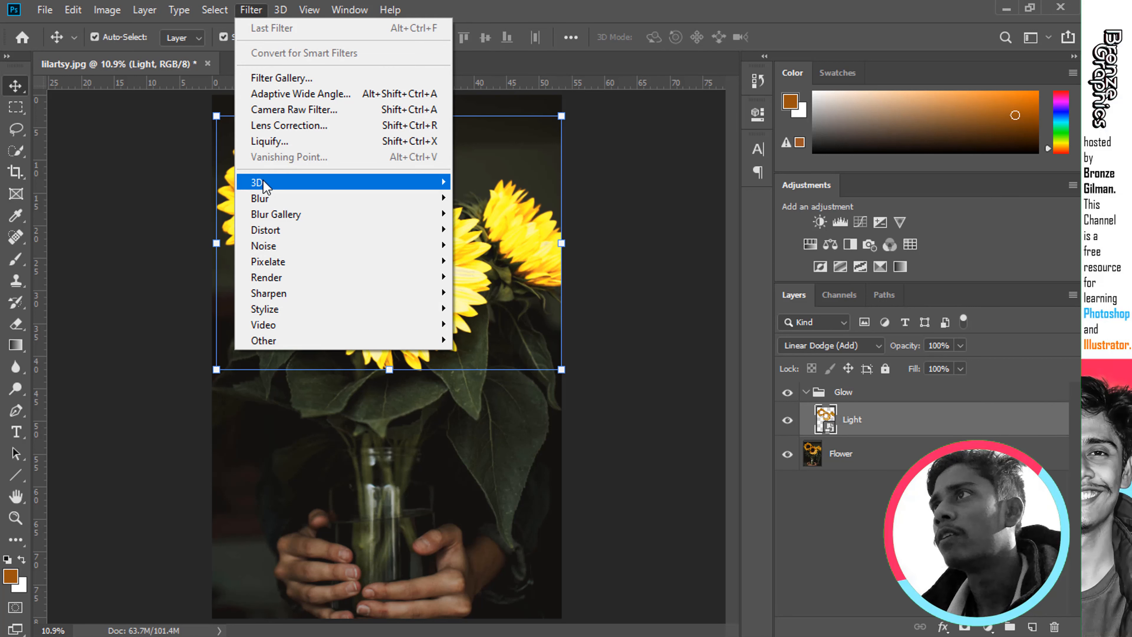
mouse_move(441, 194)
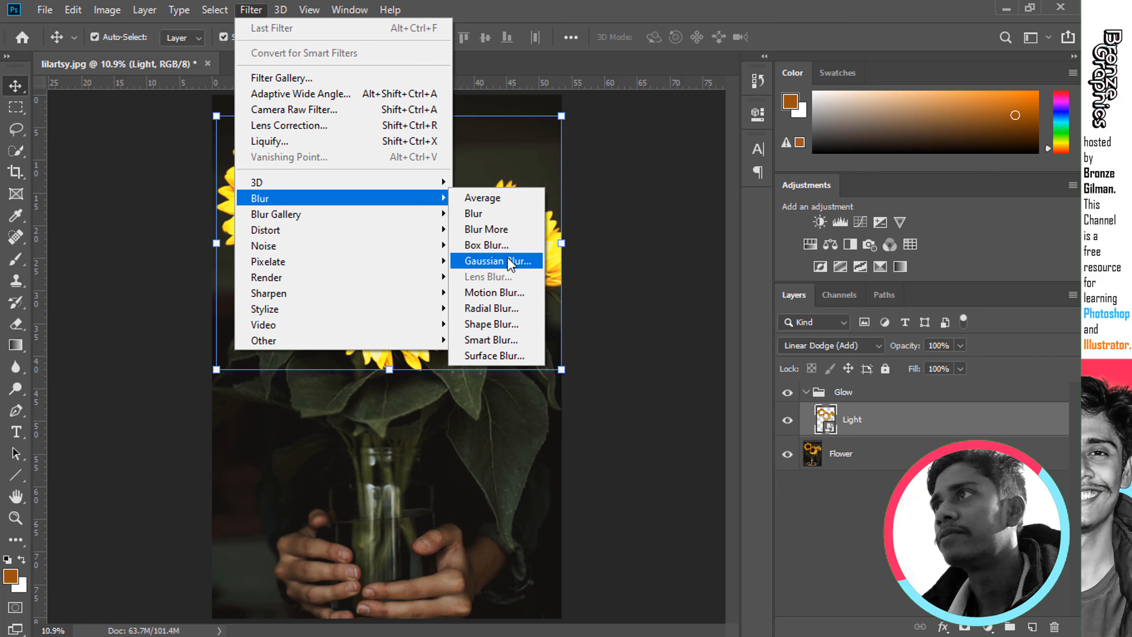
click(500, 261)
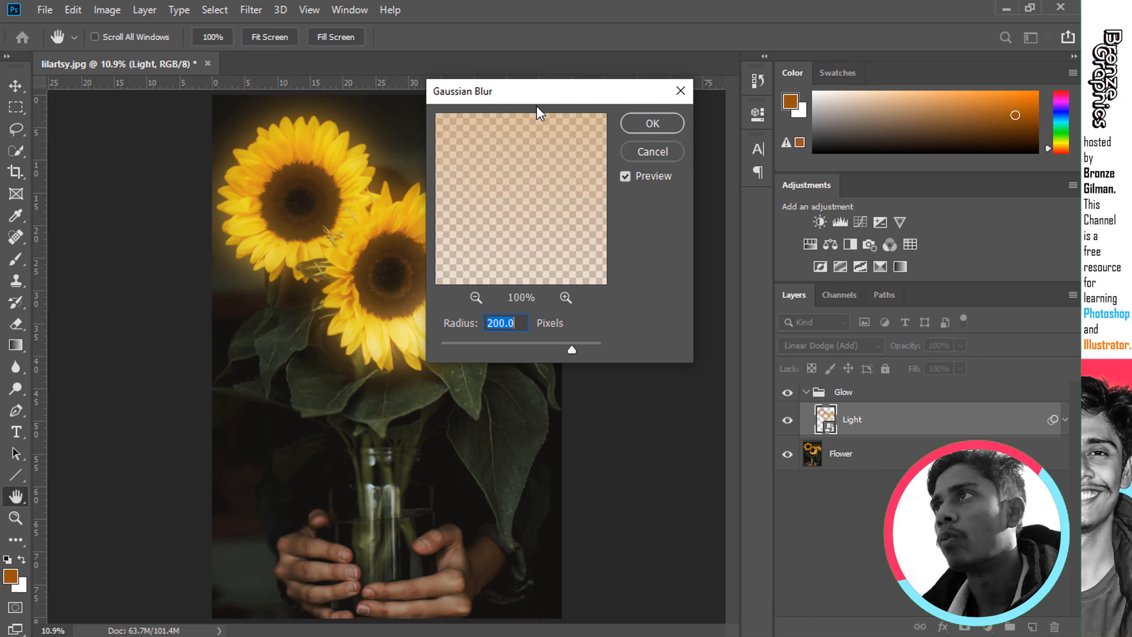
drag(544, 94, 663, 103)
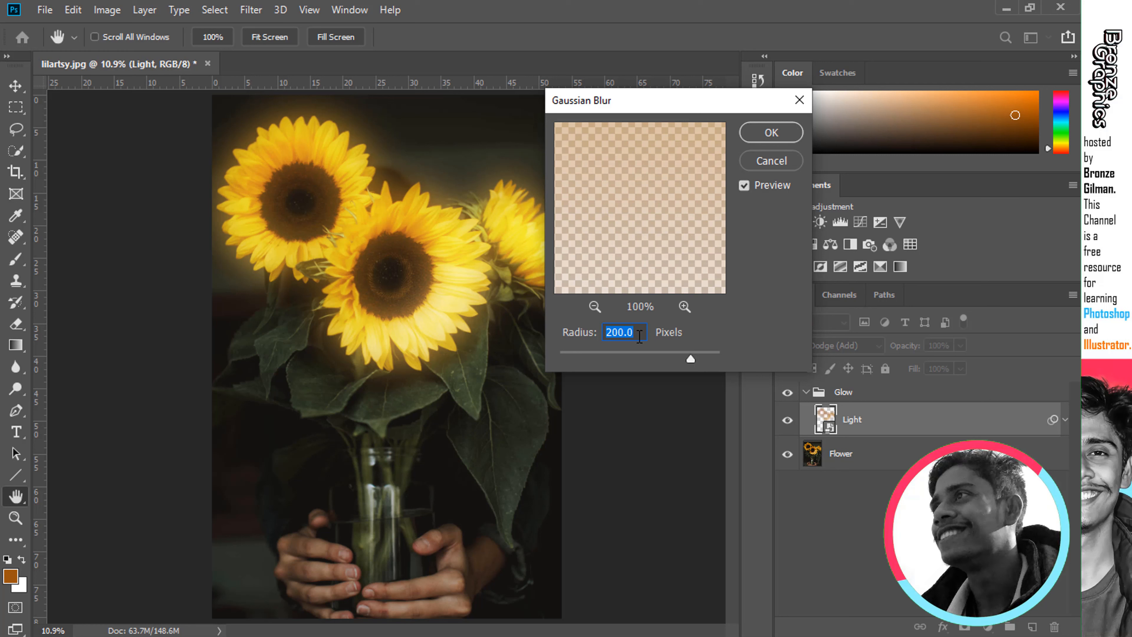
text(10)
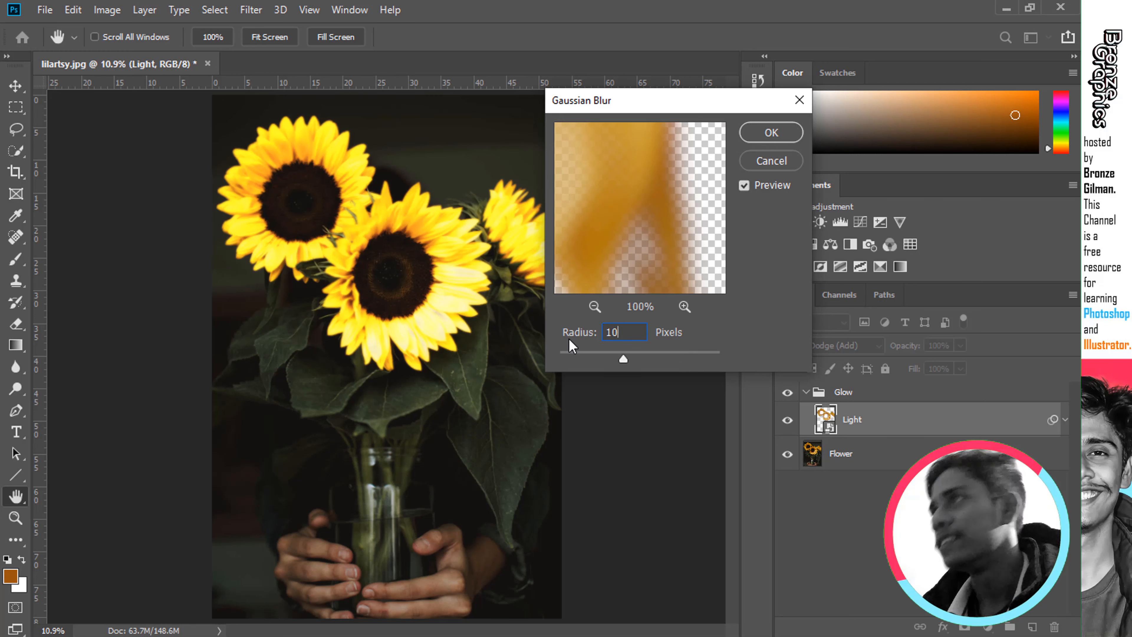
mouse_move(629, 362)
mouse_down()
mouse_move(652, 362)
mouse_move(634, 353)
mouse_up()
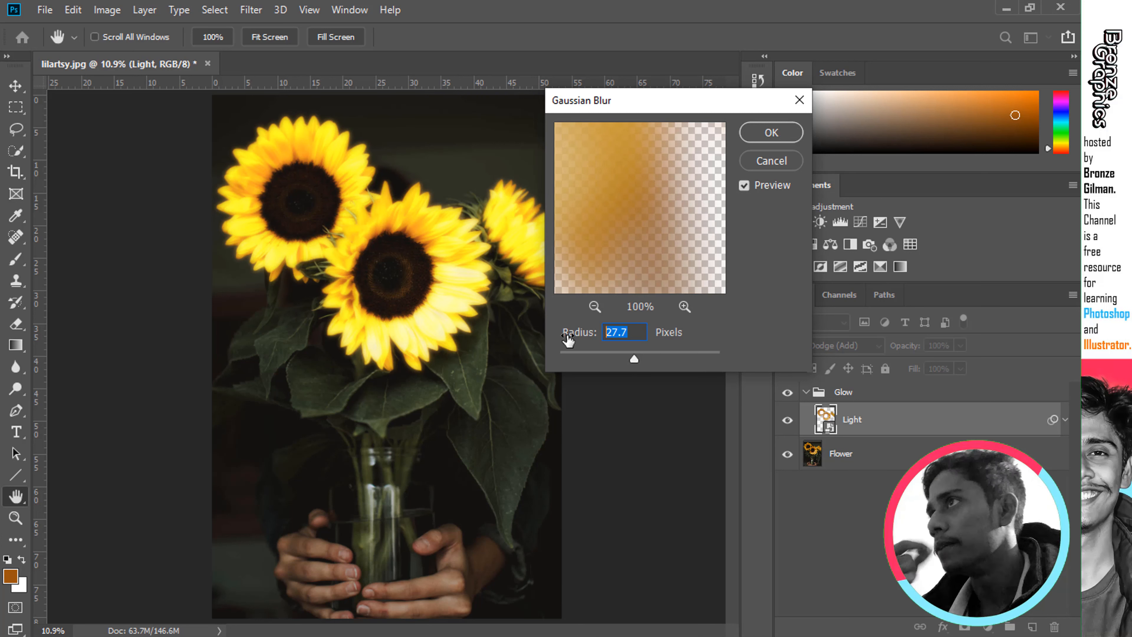
text(30)
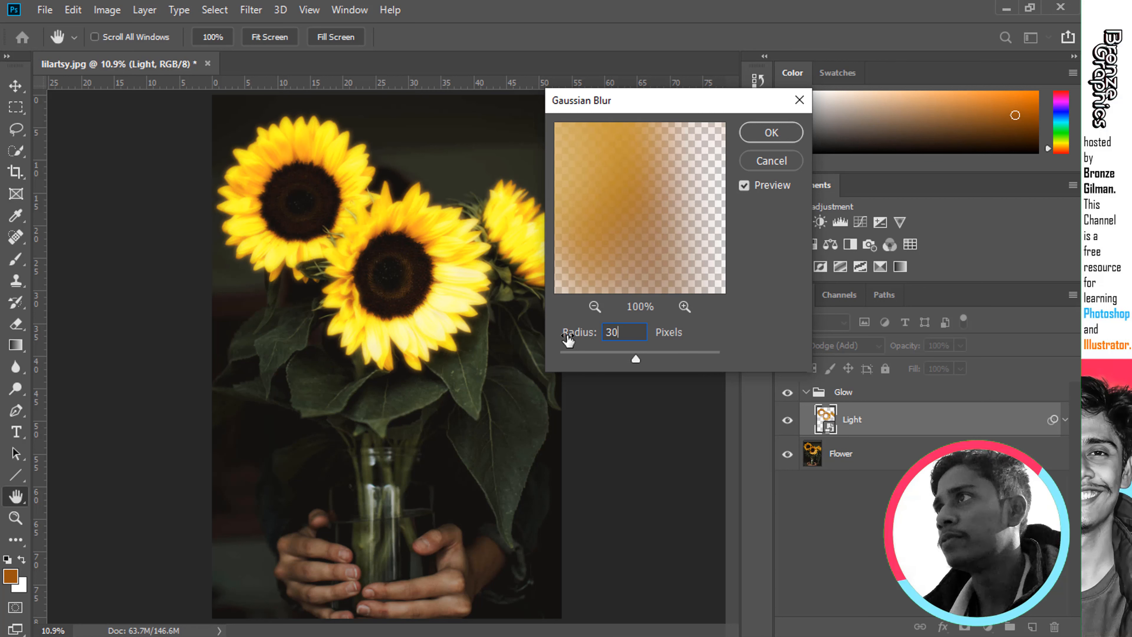
click(771, 132)
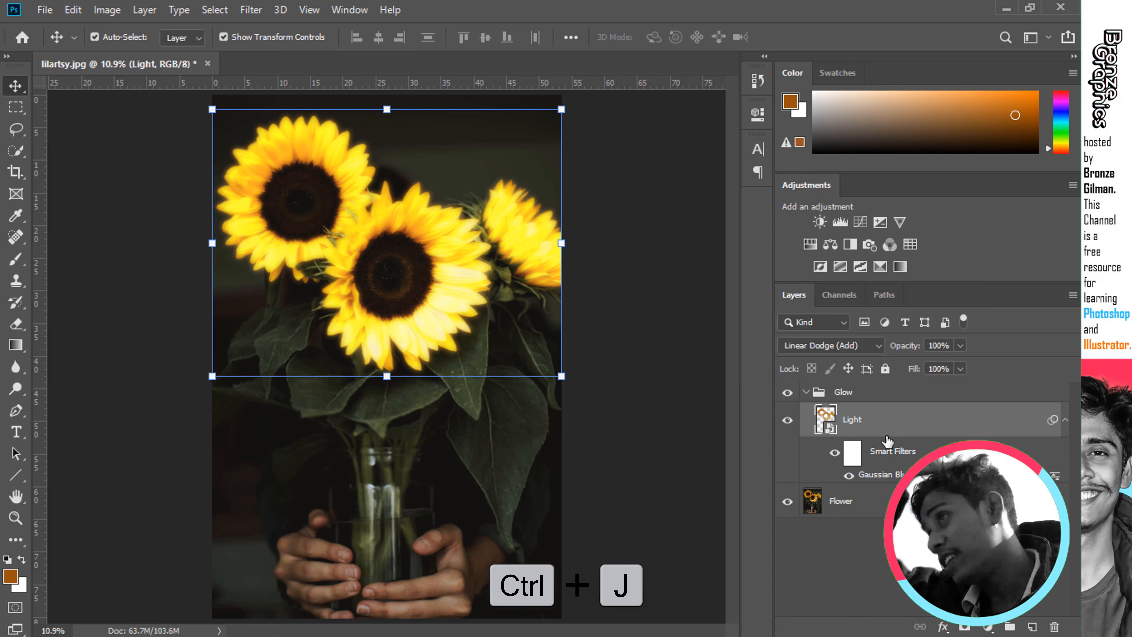
- Duplicate the blurred Light layer and set the copy's Gaussian Blur radius to 150 pixels
key(ctrl+j)
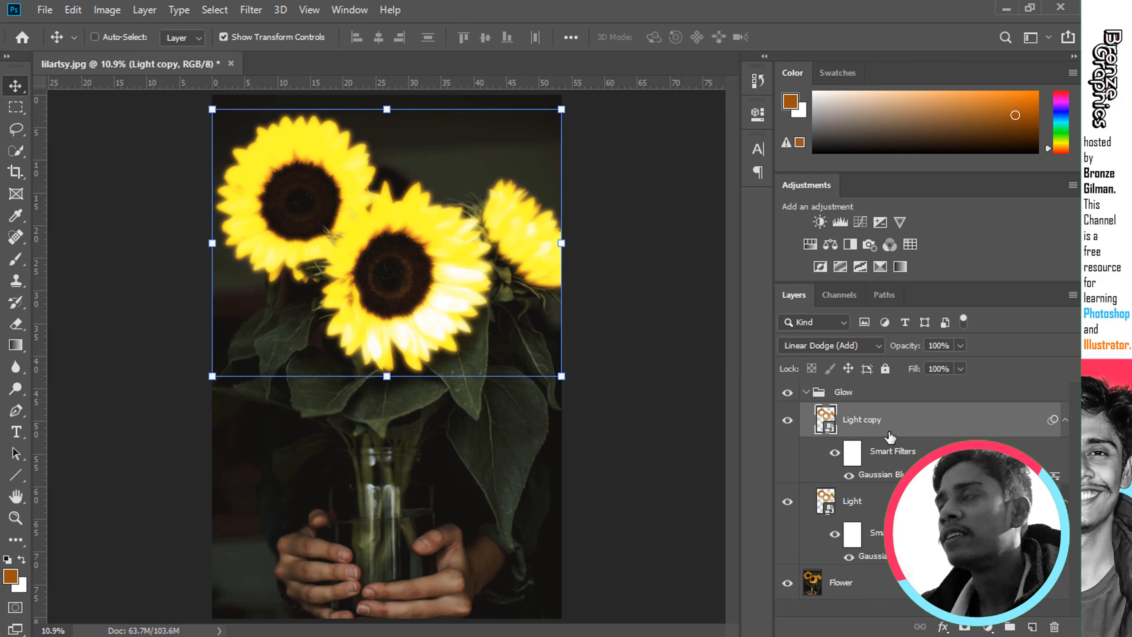
double_click(882, 474)
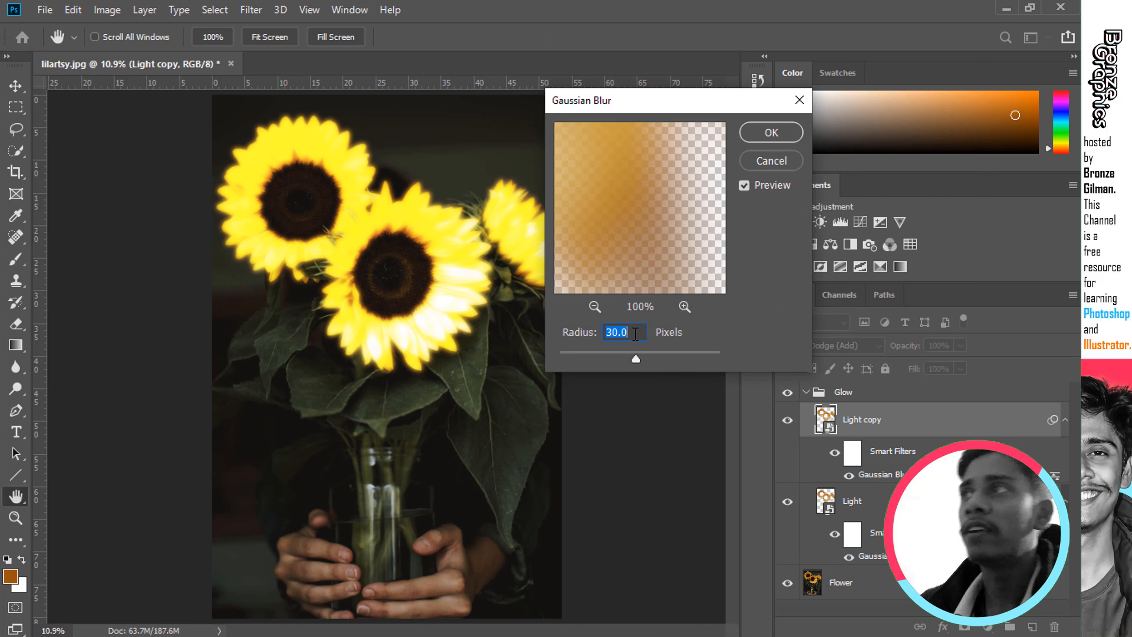
text(100)
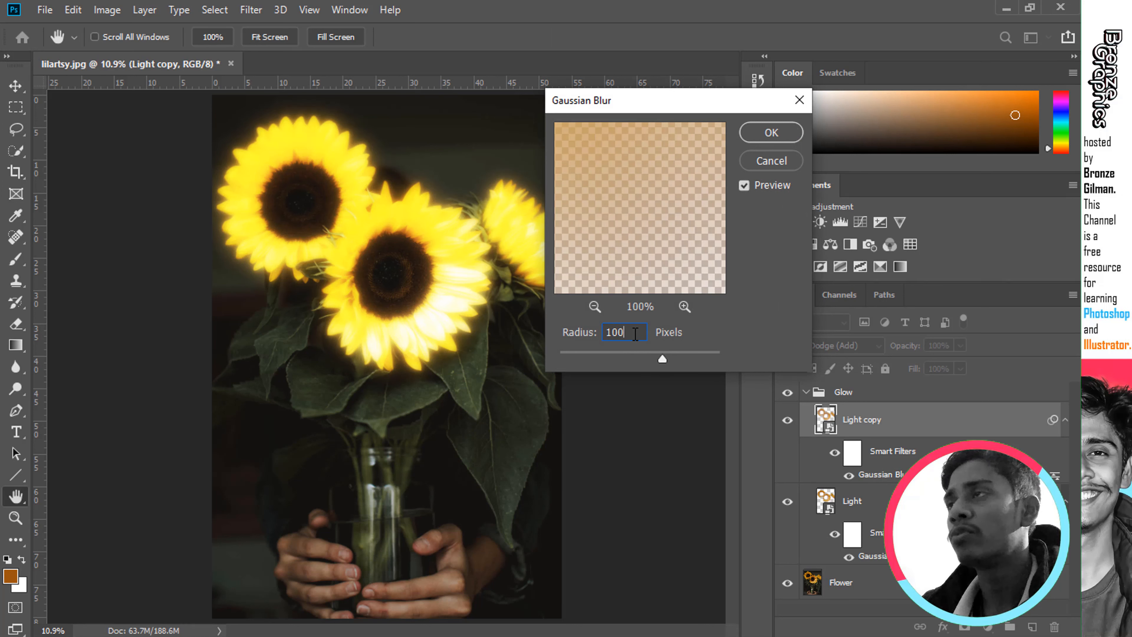
key(BackSpace)
key(BackSpace)
text(50)
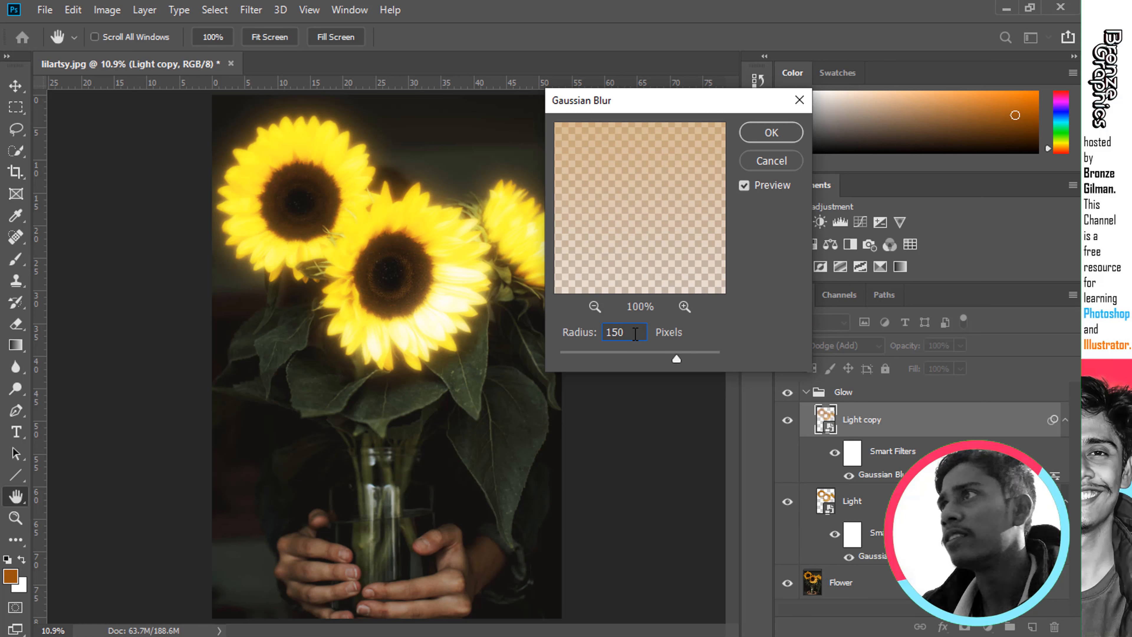
key(Return)
key(v)
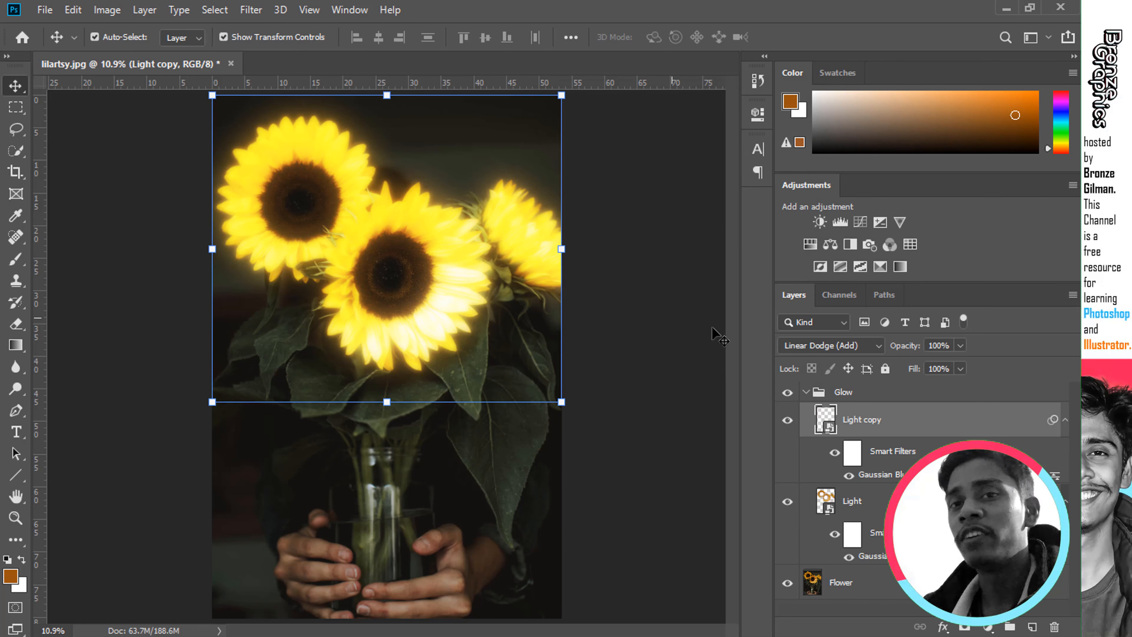
- Reduce the Light copy layer's opacity to 79% and collapse the Glow group
click(960, 347)
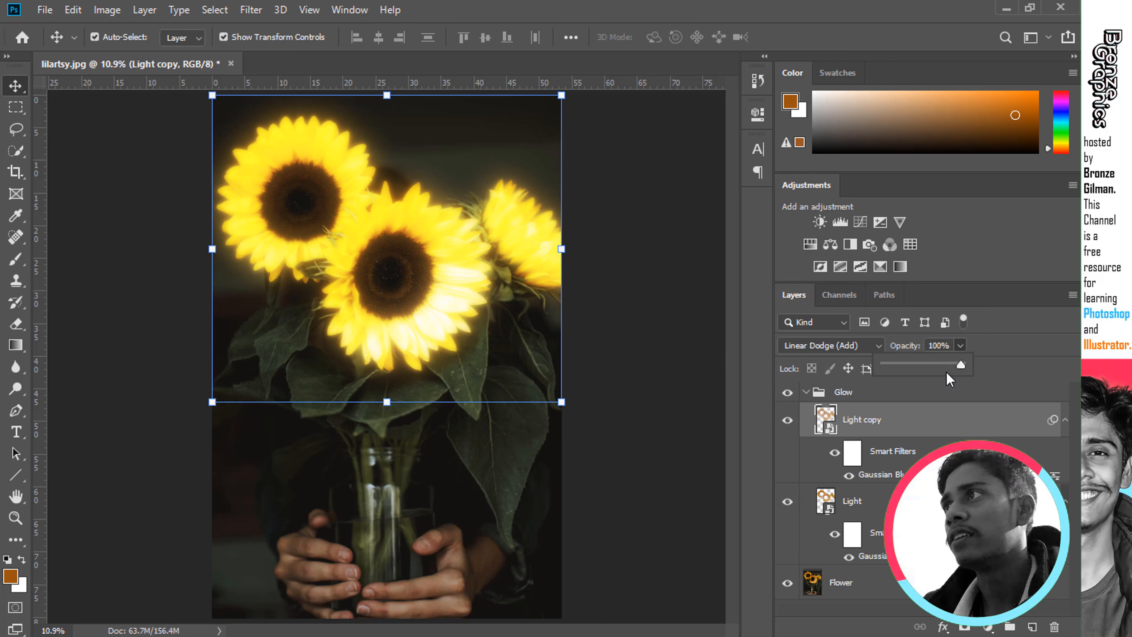
mouse_move(948, 367)
mouse_down()
mouse_move(919, 369)
mouse_move(947, 369)
mouse_up()
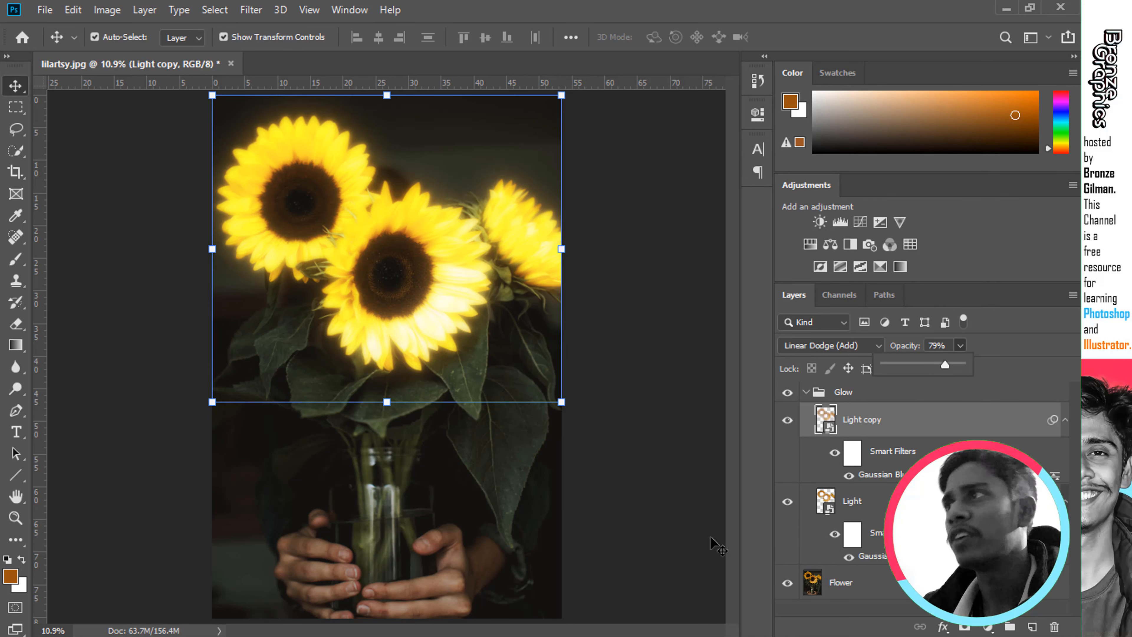
click(806, 392)
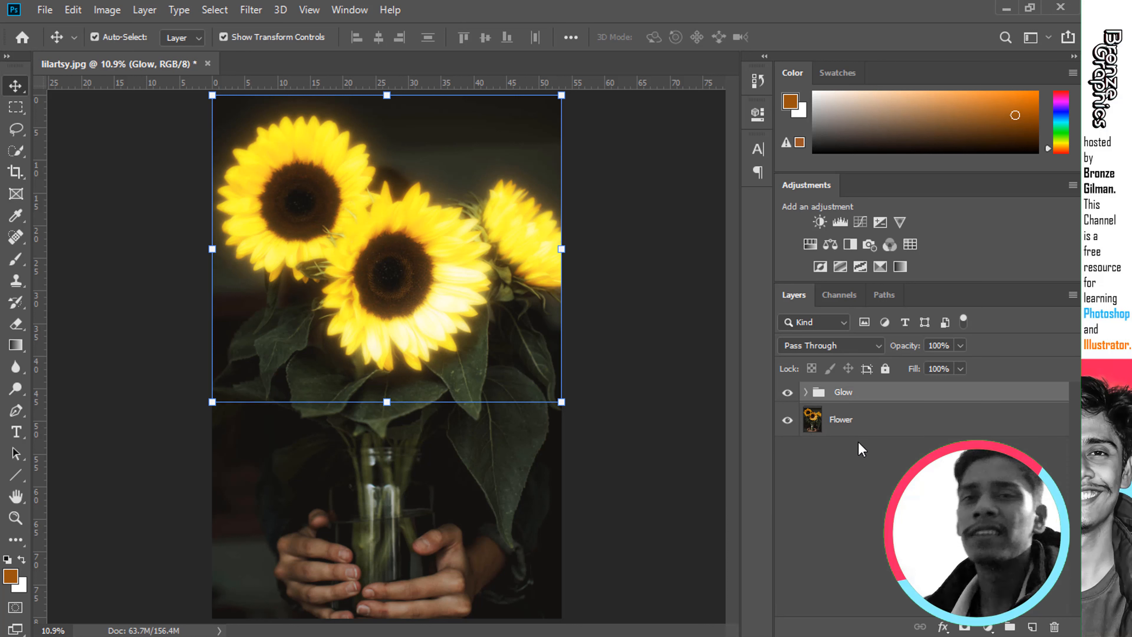
- Add a Curves adjustment directly above the Flower layer, lower the RGB curve's white end by about a quarter, and compare the image without it
click(867, 423)
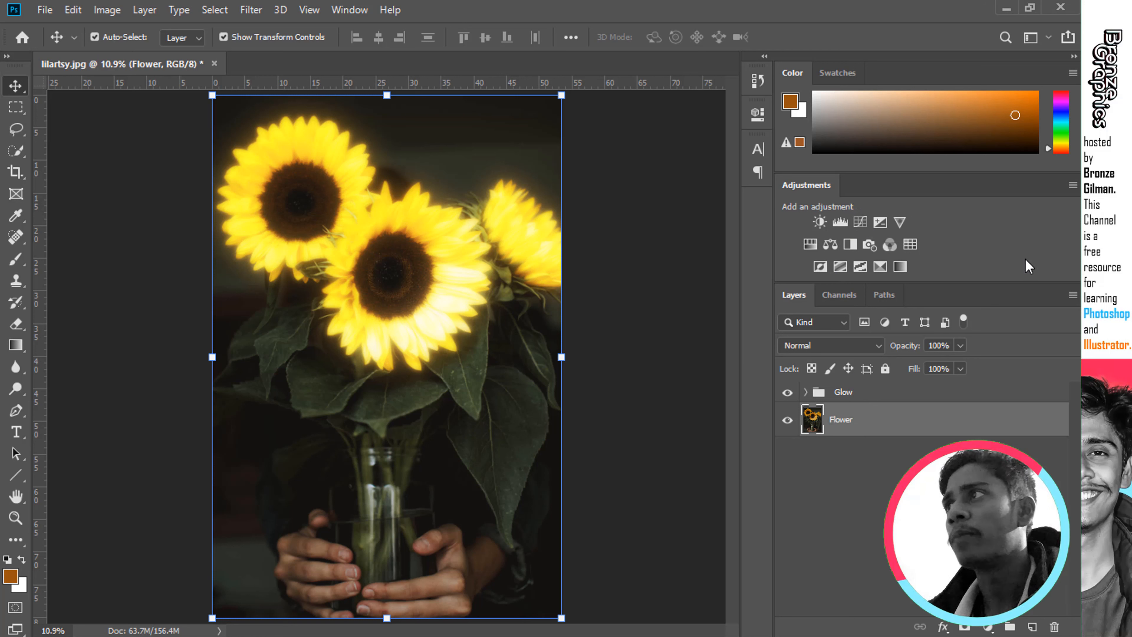
click(349, 10)
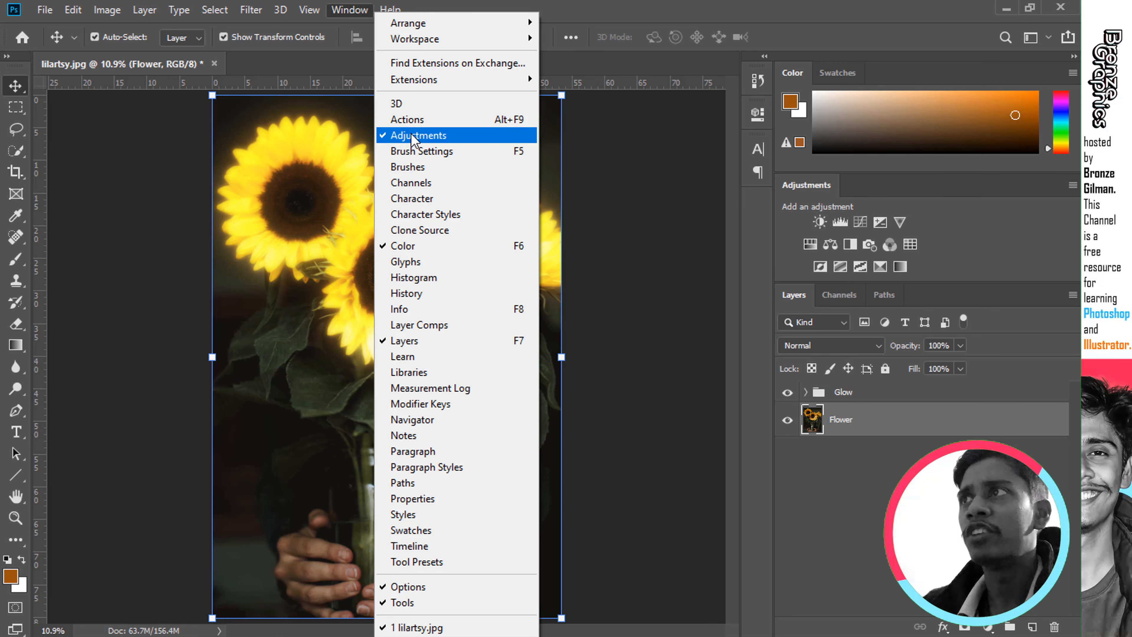
click(637, 173)
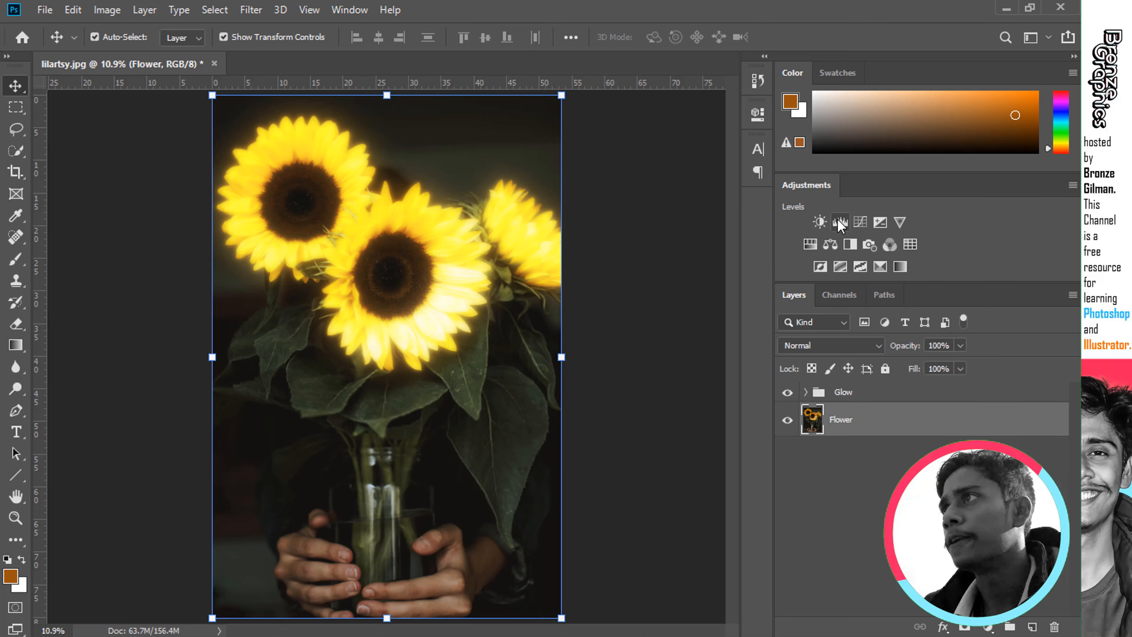
click(859, 222)
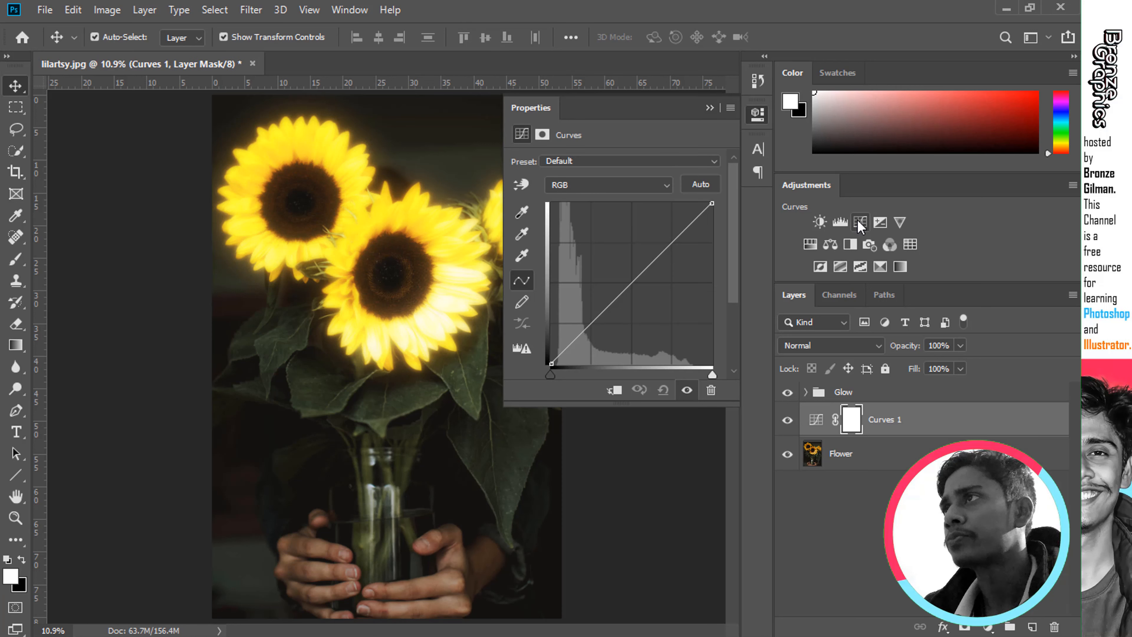
drag(712, 204, 717, 249)
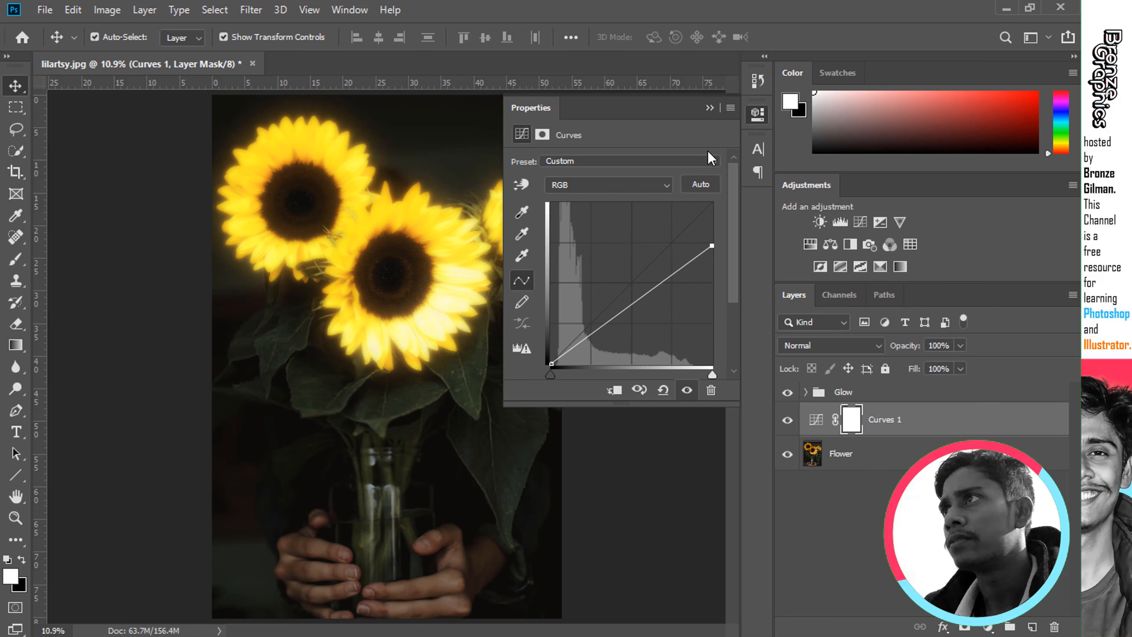
click(710, 108)
click(787, 419)
click(786, 422)
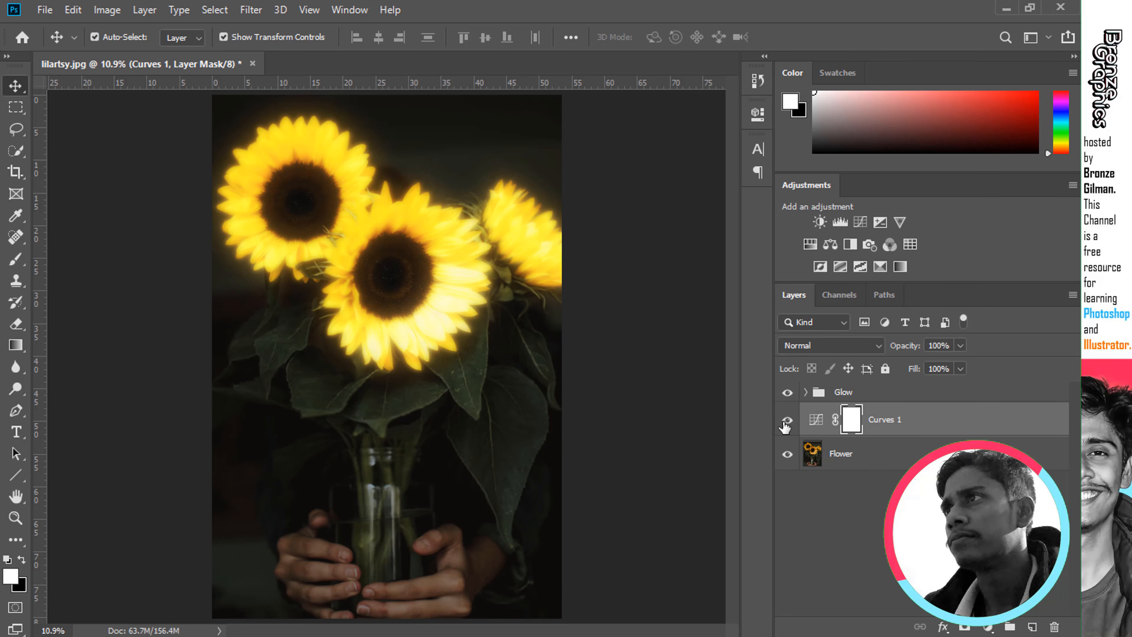
- Lower the white end of the Curves 1 adjustment's RGB curve to about half of the output range
double_click(815, 419)
drag(715, 248, 712, 282)
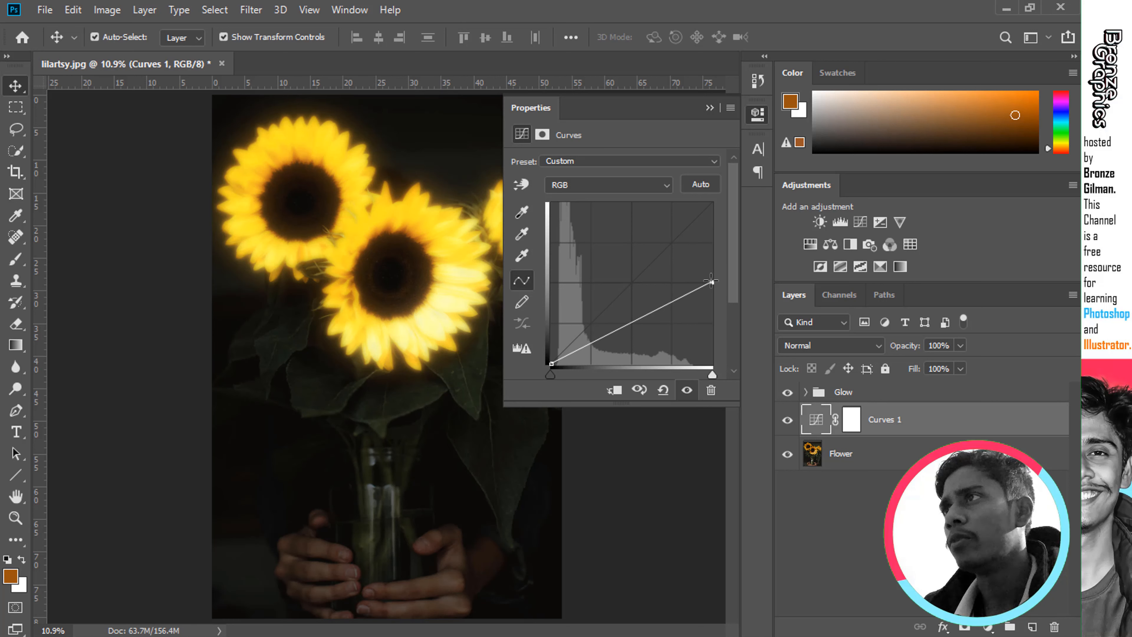
click(709, 109)
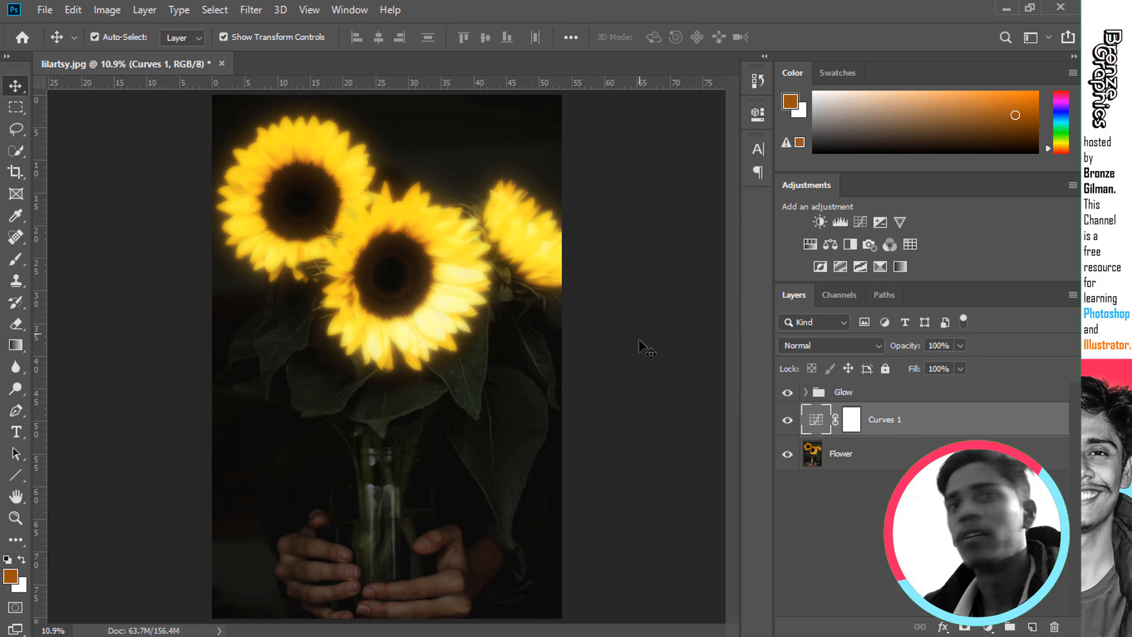
- Add a Hue/Saturation adjustment clipped to the Glow group with Hue -12 and Saturation +100
click(850, 393)
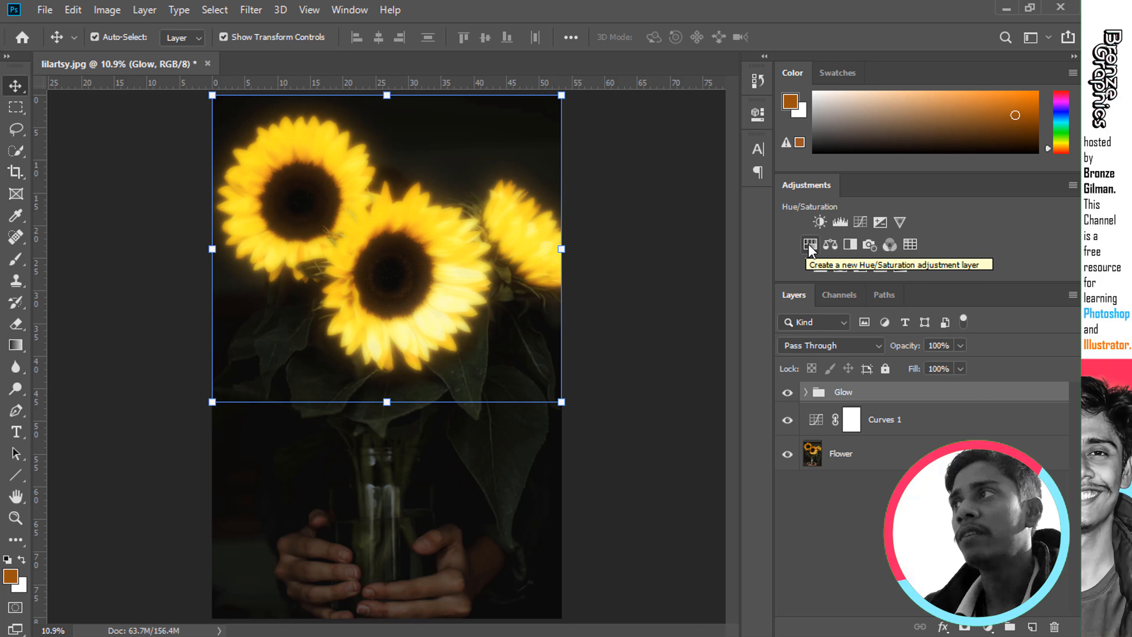
click(988, 628)
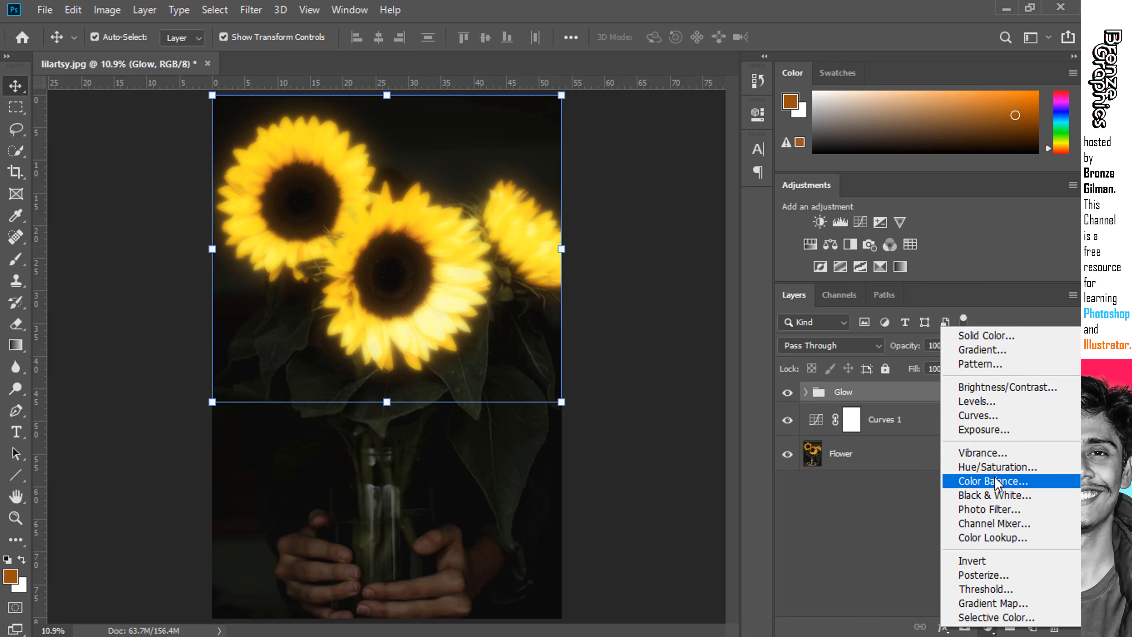
click(861, 507)
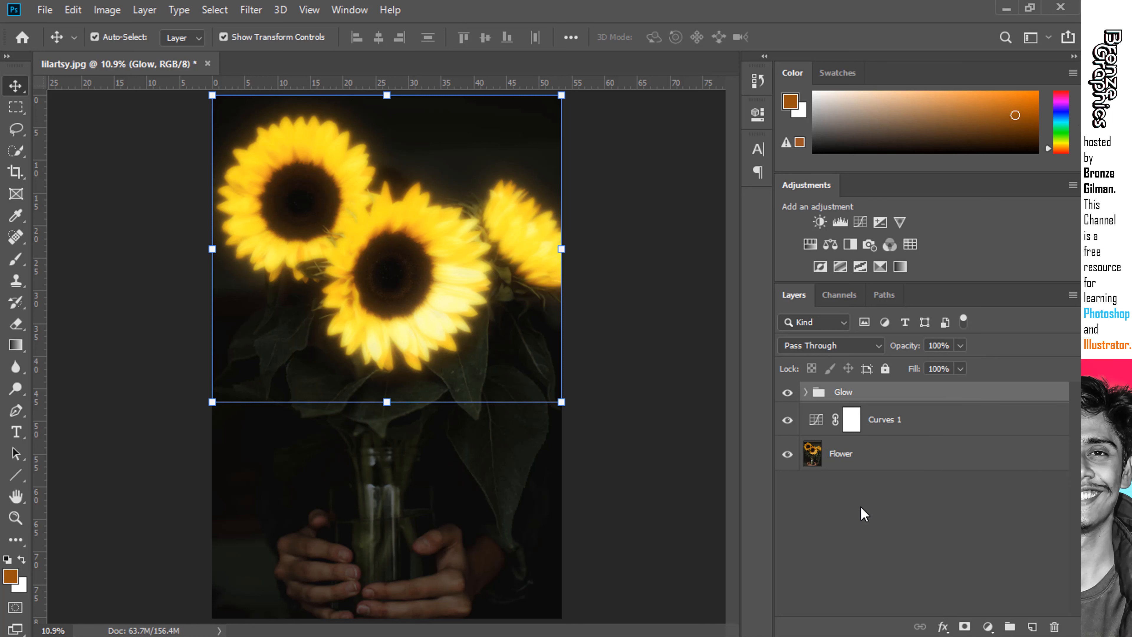
click(811, 243)
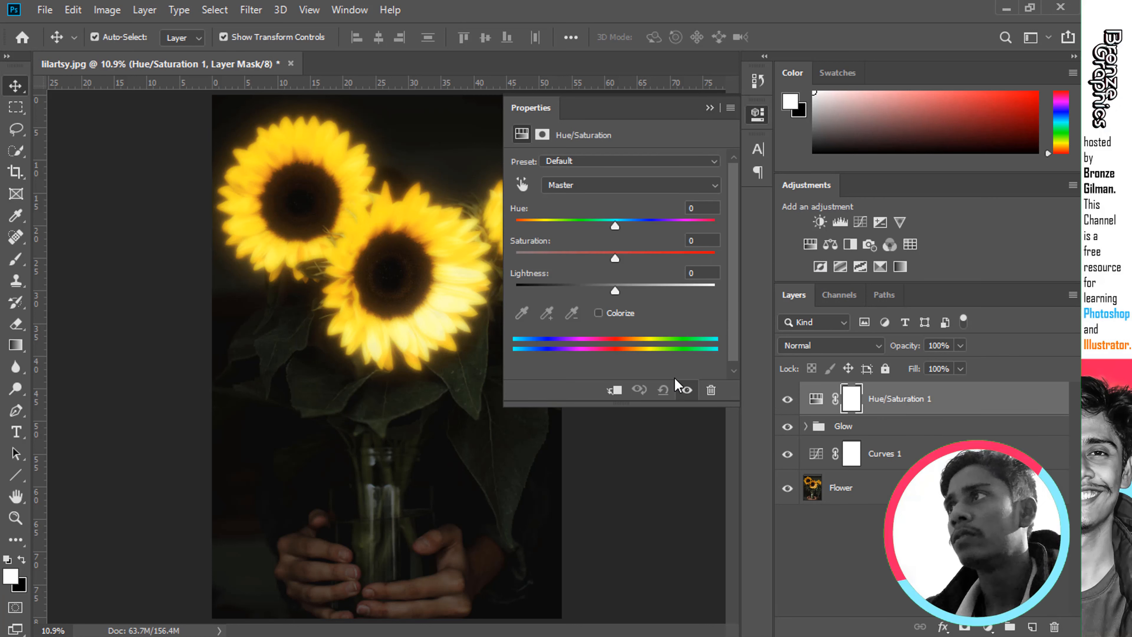
click(614, 391)
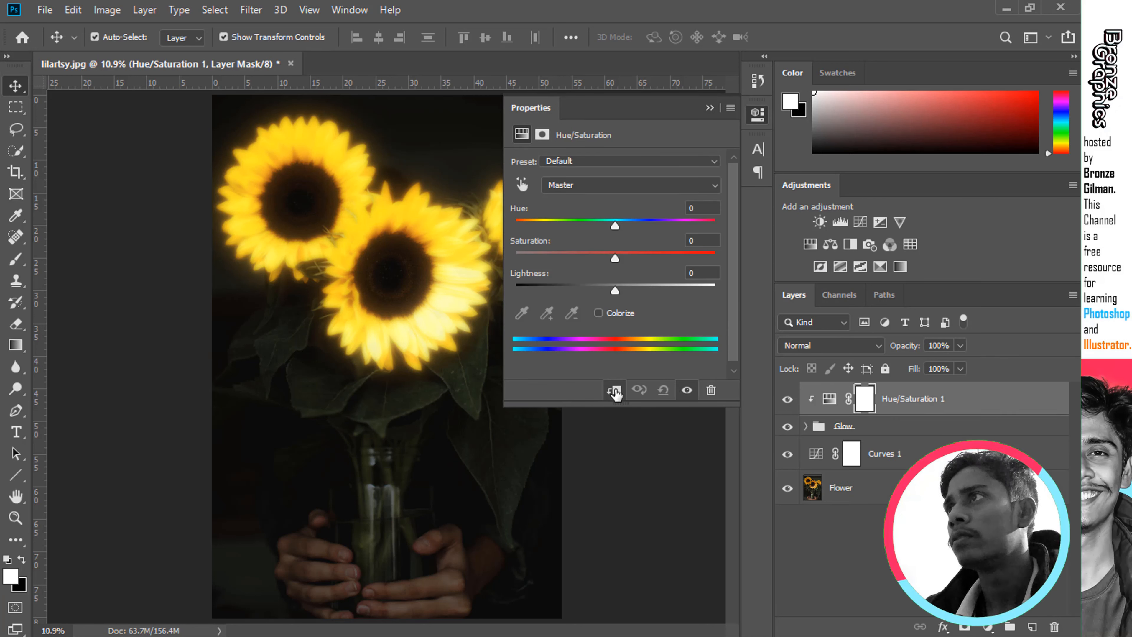
drag(615, 258, 714, 258)
drag(615, 225, 605, 229)
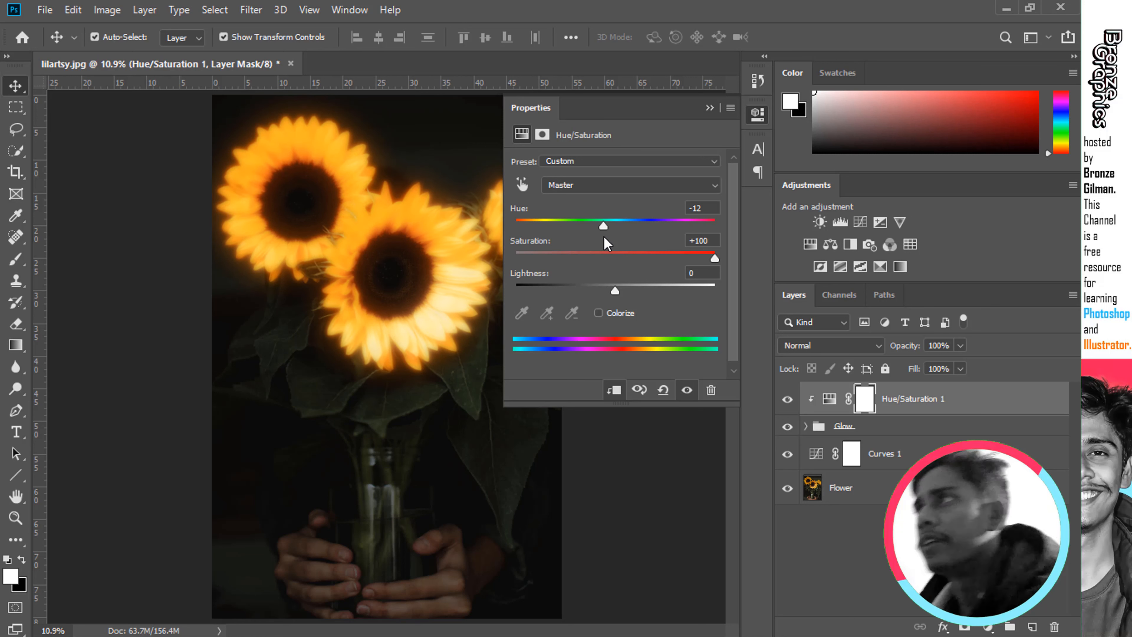
click(710, 108)
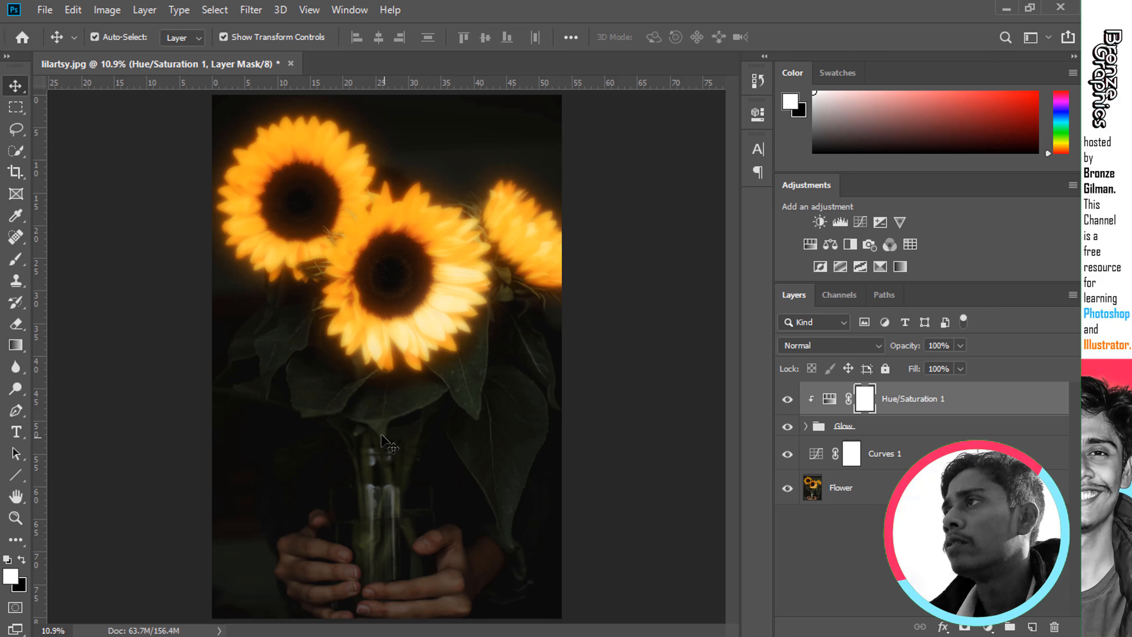
- Add a Solid Color fill layer in ff9900 at the top of the layer stack
key(ctrl+plus)
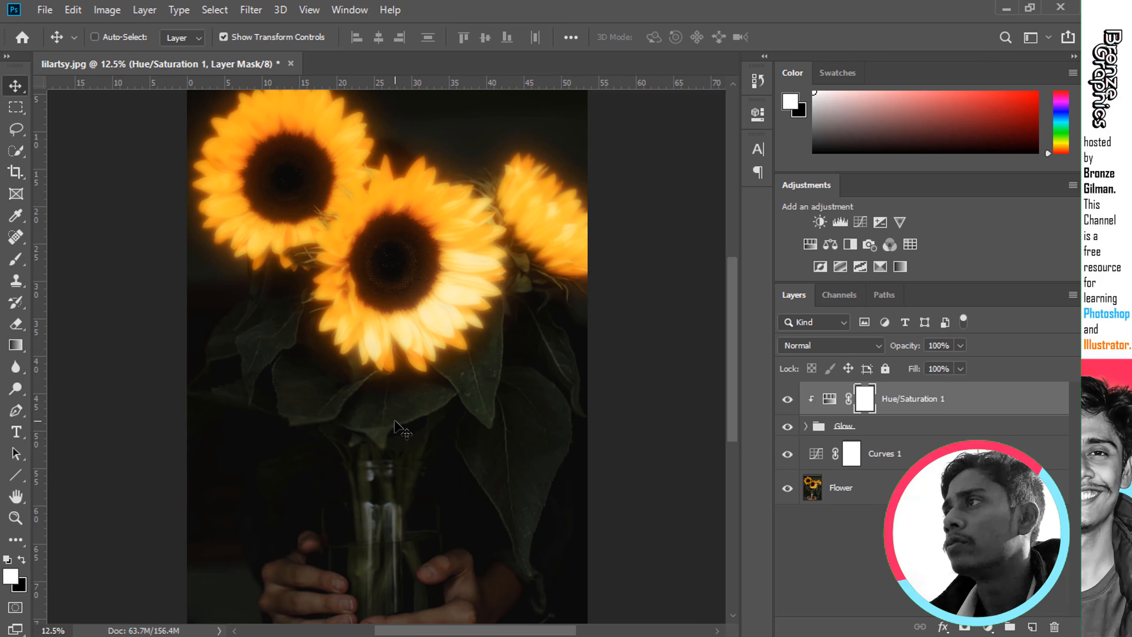
key(ctrl+0)
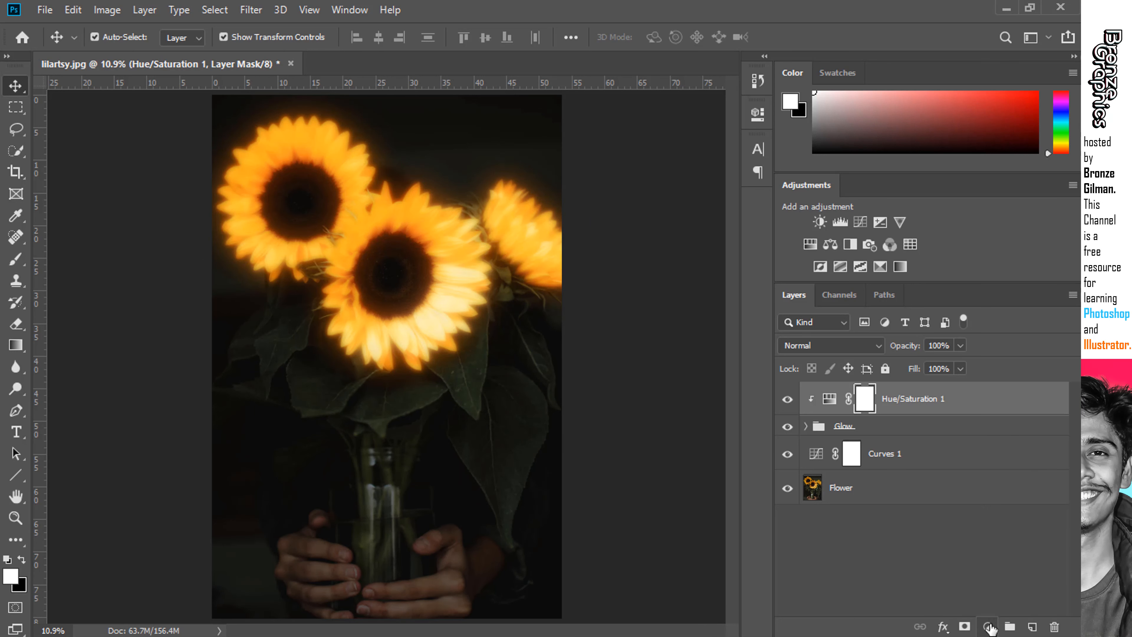
key(b)
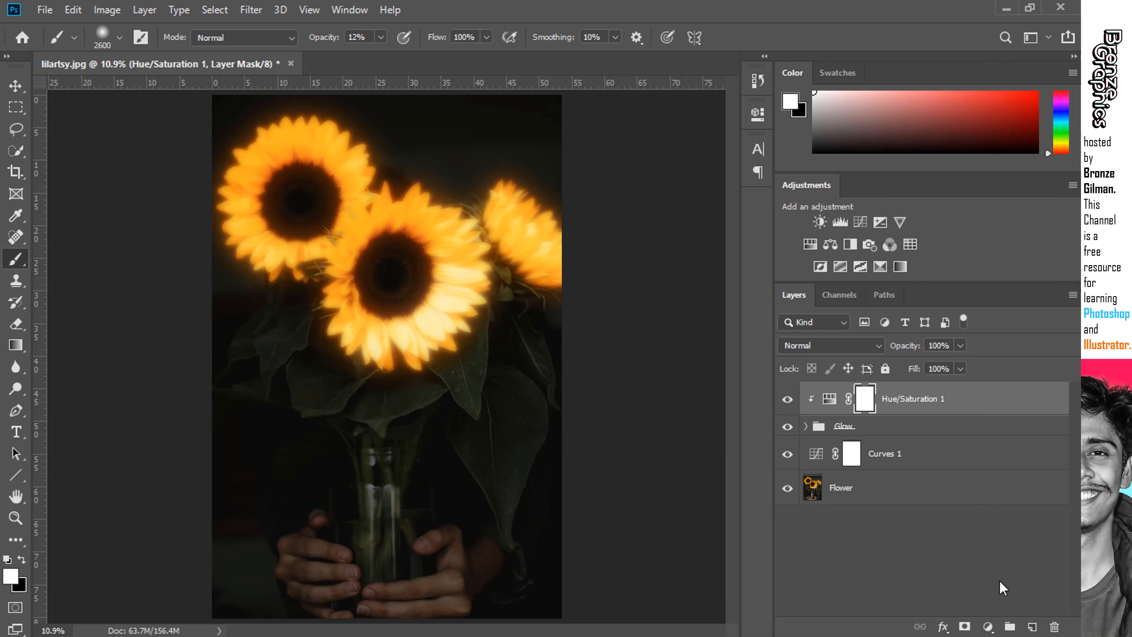
click(987, 627)
click(970, 333)
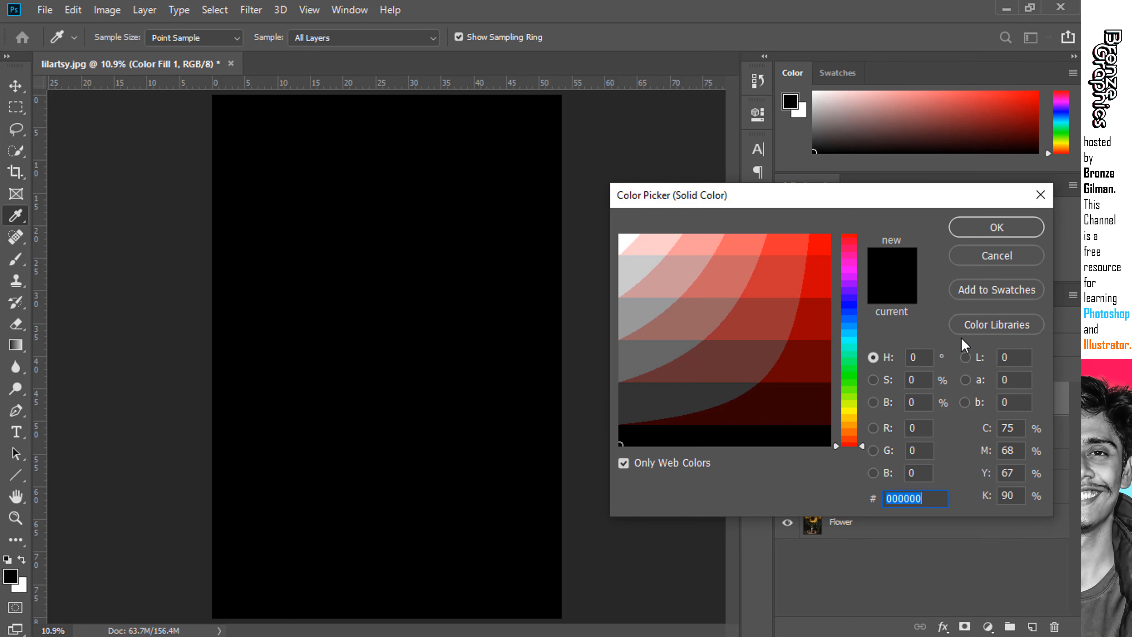
text(ff9900)
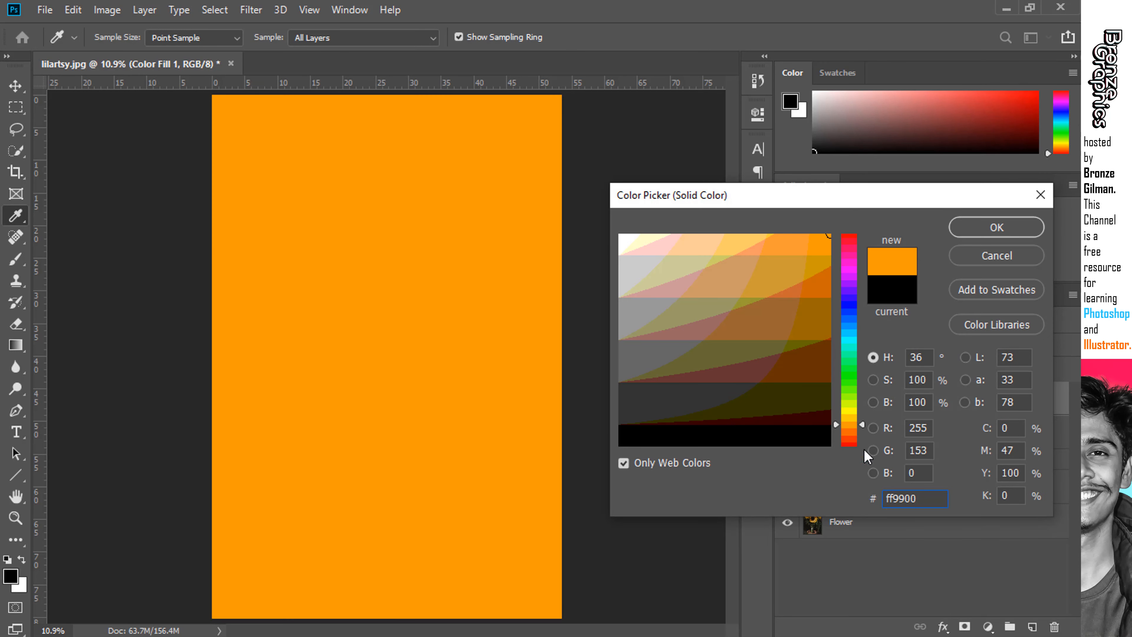
click(976, 236)
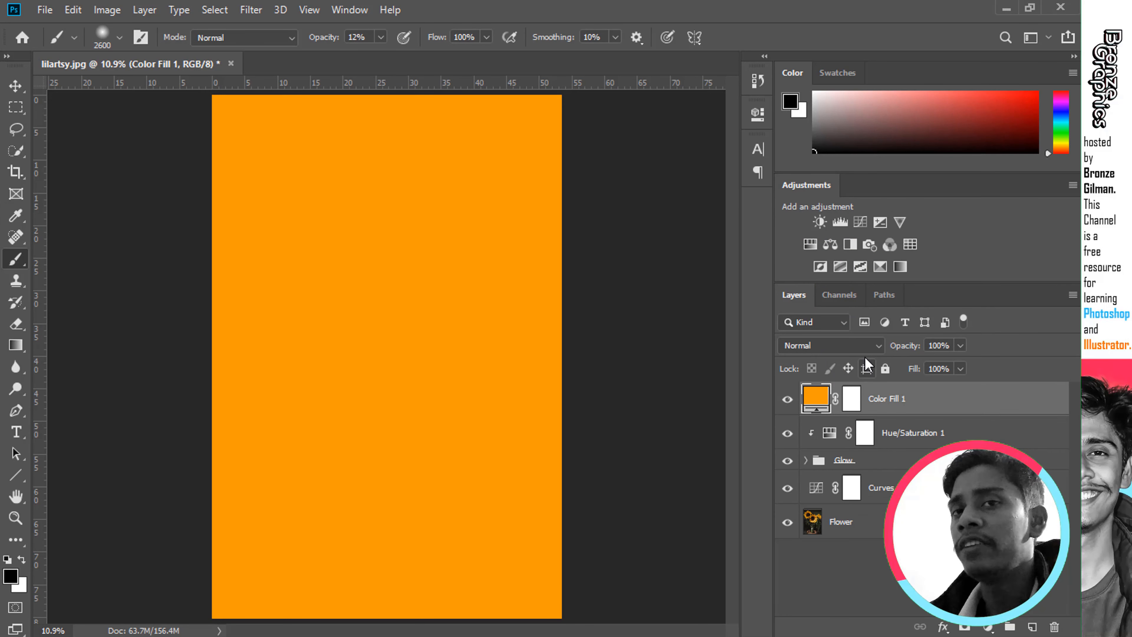
- Set the orange fill layer's blend mode to Soft Light and invert its layer mask to black
click(866, 349)
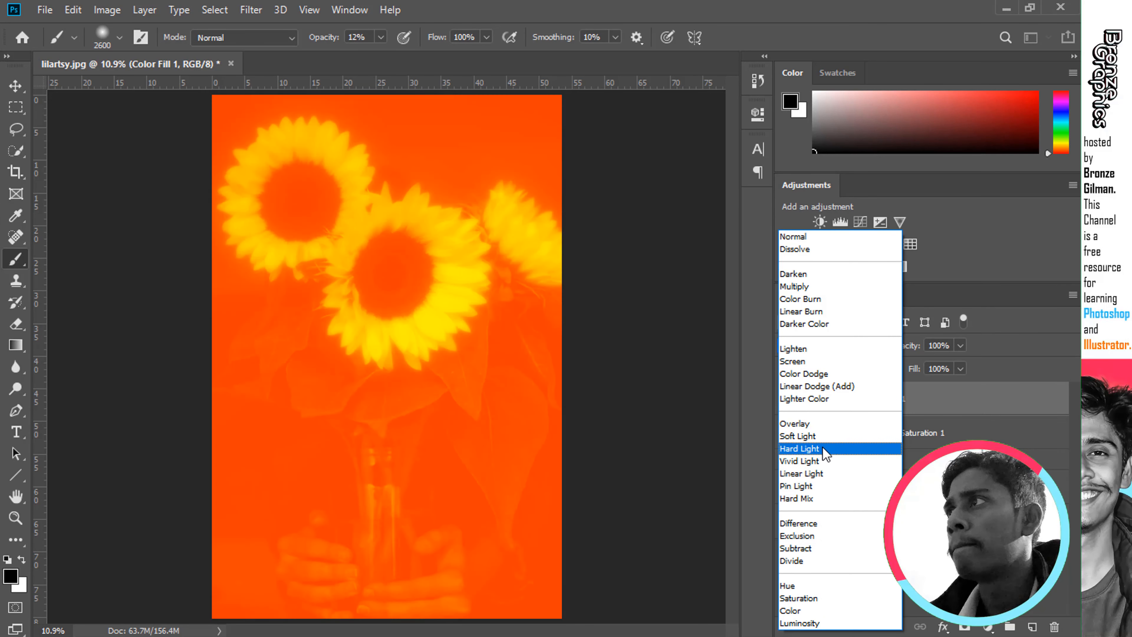
click(809, 436)
click(852, 398)
key(ctrl+i)
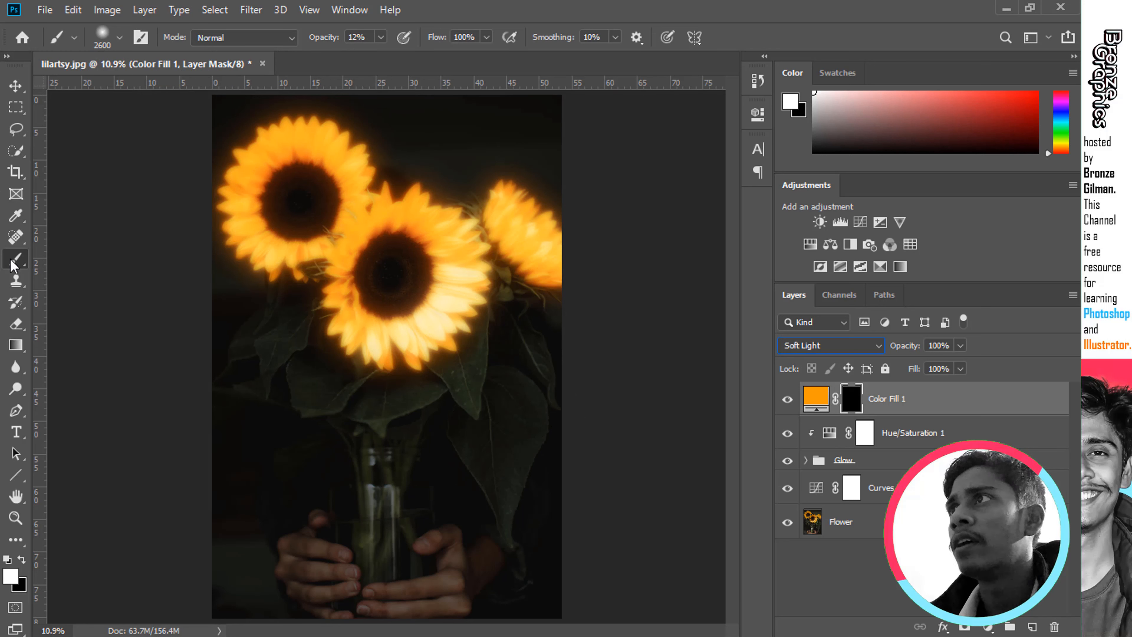
- Paint white on the fill layer's mask across the leaves below the sunflowers with a soft 1800 px brush at 12% opacity
click(321, 39)
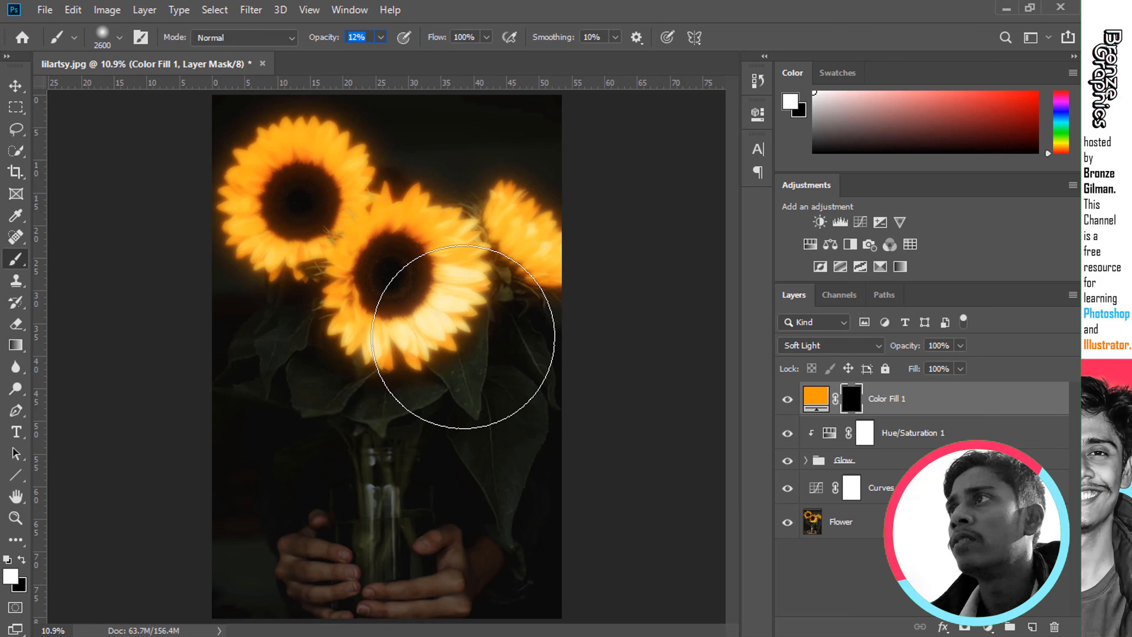
right_click(447, 345)
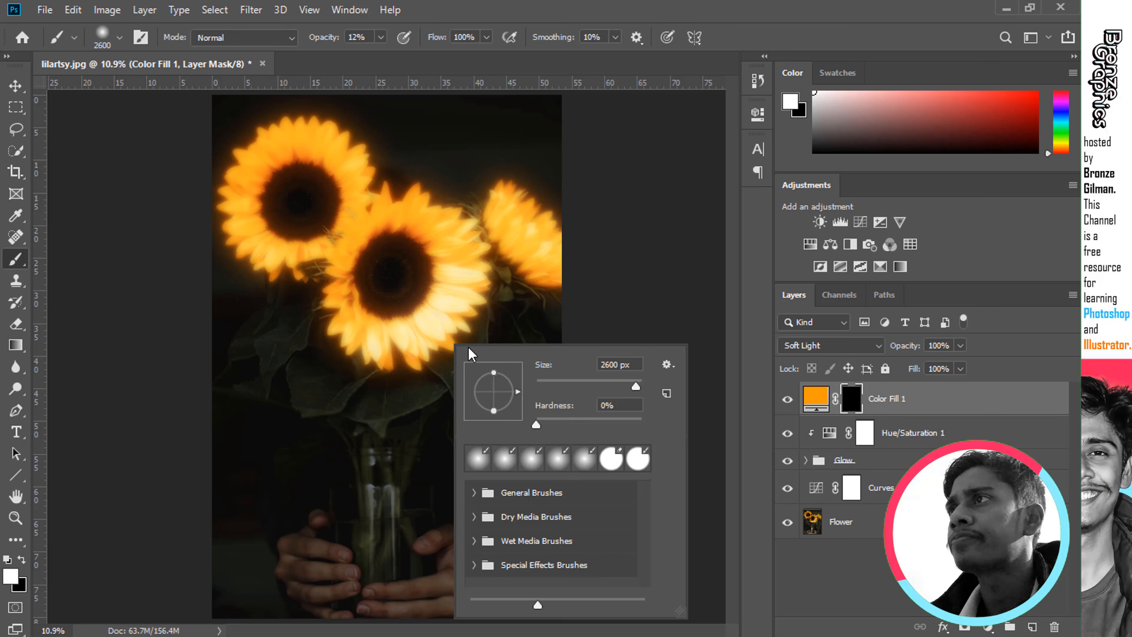
click(457, 334)
key(bracketleft)
key(bracketleft)
key(bracketleft)
key(bracketleft)
mouse_move(467, 336)
mouse_down()
mouse_move(538, 441)
mouse_move(319, 379)
mouse_move(249, 307)
mouse_move(332, 367)
mouse_move(303, 341)
mouse_up()
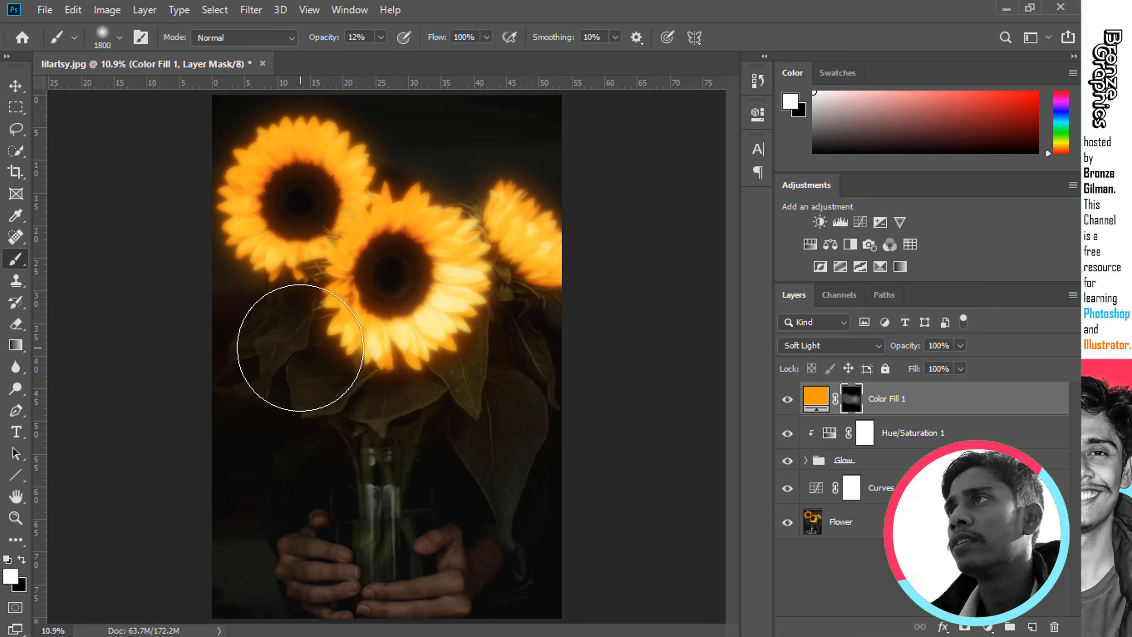
- Build up the orange light on the leaves by painting the mask at 15% brush opacity, reducing the brush from 1300 to 500 px
key(bracketleft)
key(bracketleft)
key(bracketleft)
key(bracketleft)
key(bracketleft)
click(332, 38)
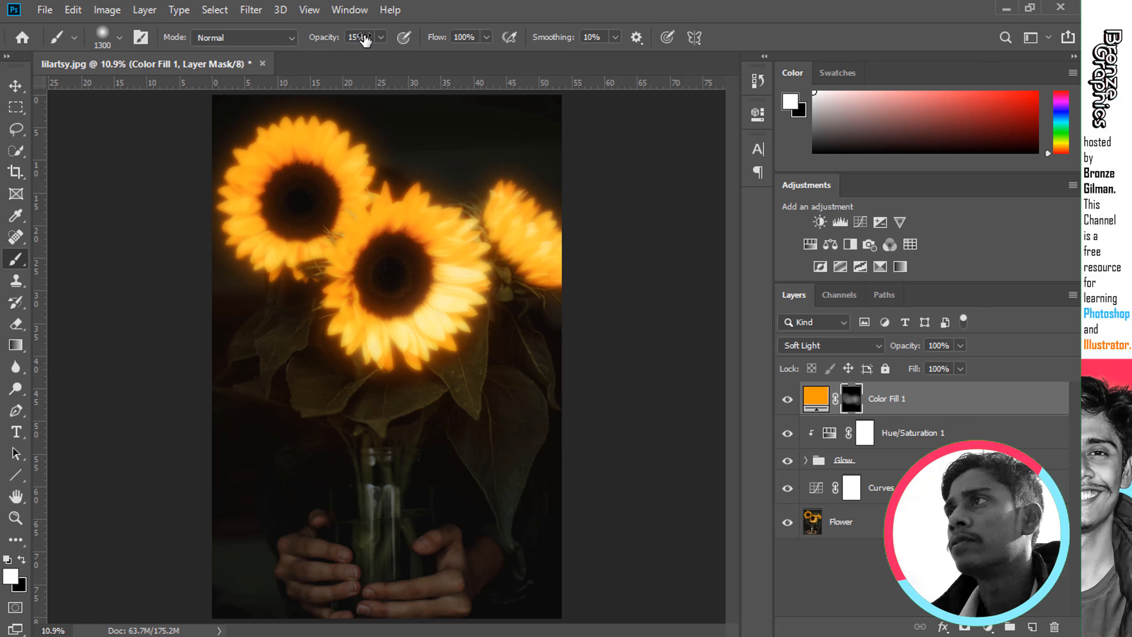
mouse_move(275, 316)
mouse_down()
mouse_move(240, 384)
mouse_move(311, 365)
mouse_move(406, 384)
mouse_move(467, 381)
mouse_move(503, 461)
mouse_move(487, 447)
mouse_move(501, 536)
mouse_move(539, 392)
mouse_move(493, 471)
mouse_up()
key(bracketleft)
key(bracketleft)
key(bracketleft)
key(bracketleft)
key(bracketleft)
key(bracketleft)
key(bracketleft)
key(bracketleft)
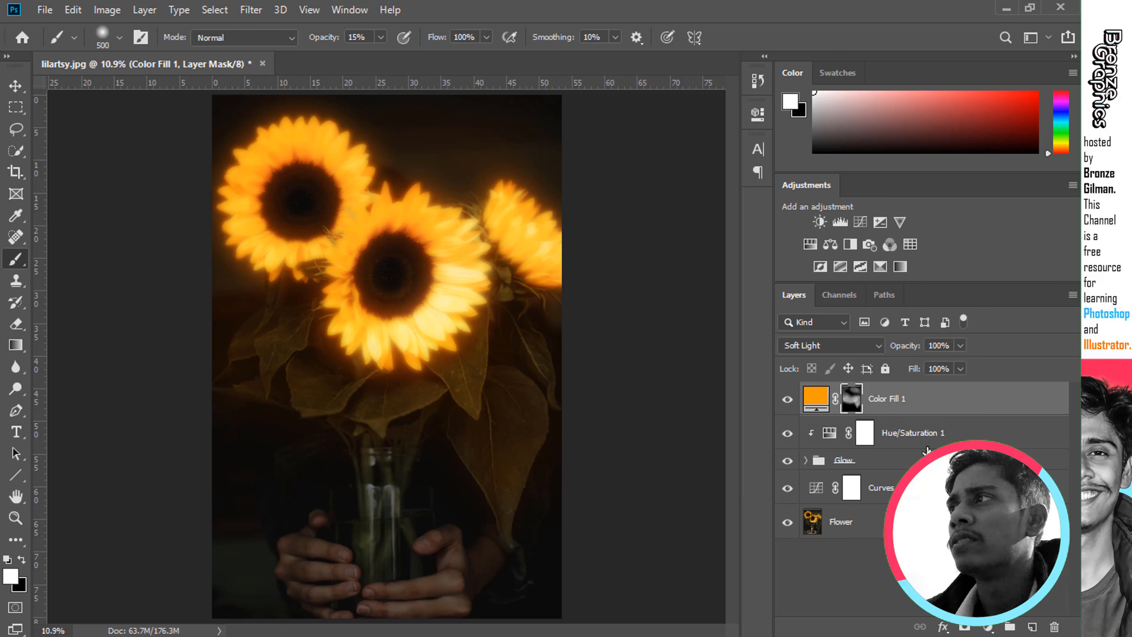
- Duplicate the Flower layer and group the copy with all the layers above it
click(841, 521)
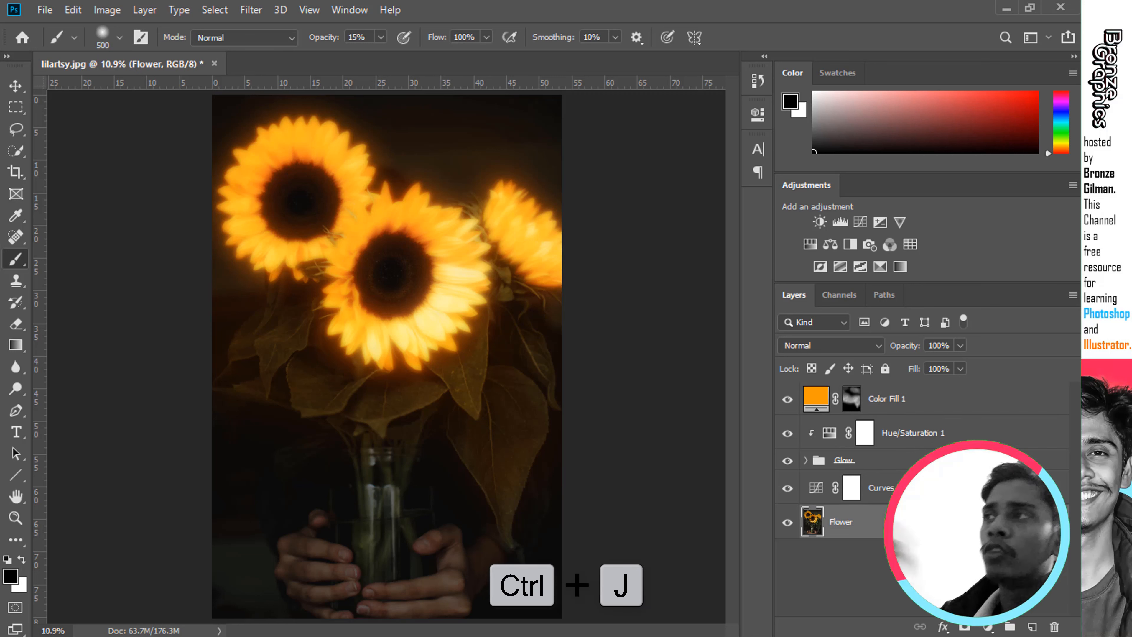
key(ctrl+j)
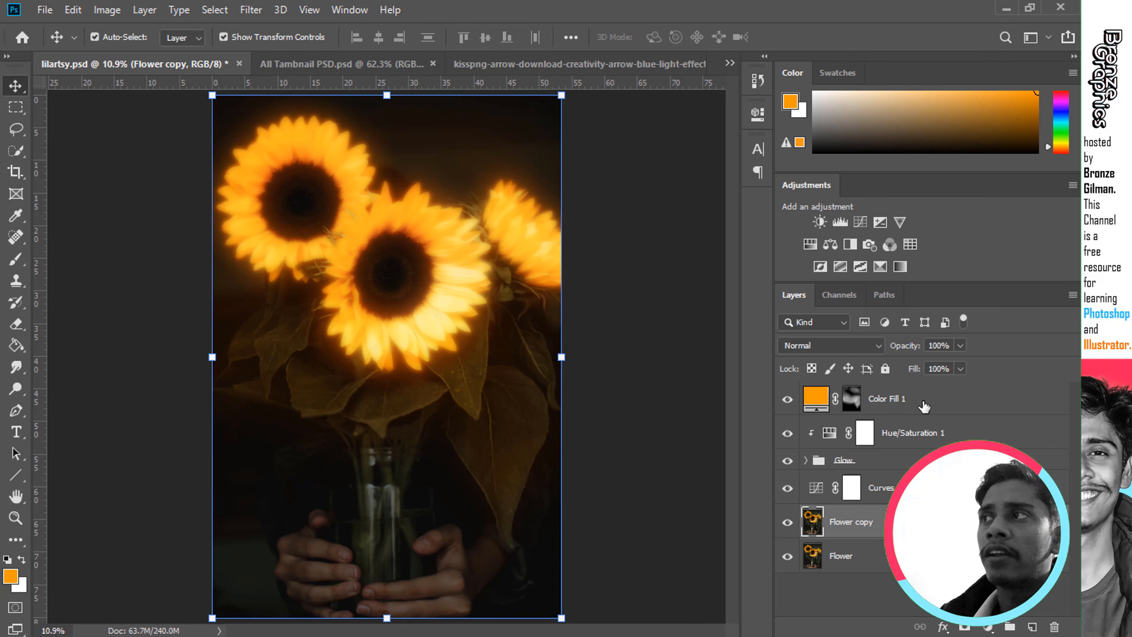
shift+click(924, 406)
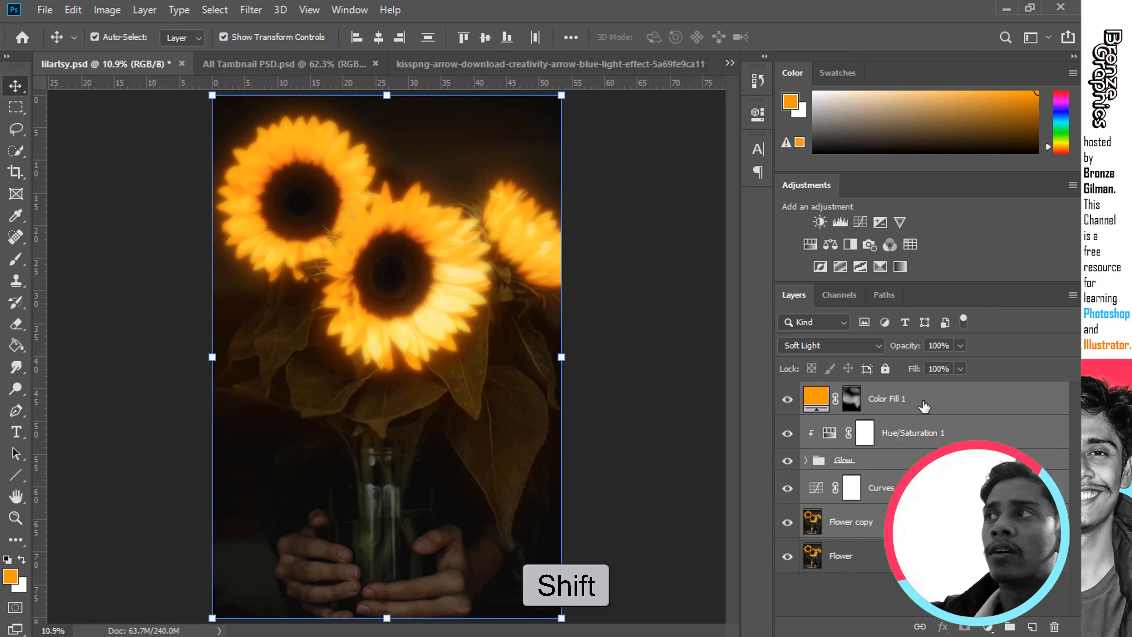
key(ctrl+g)
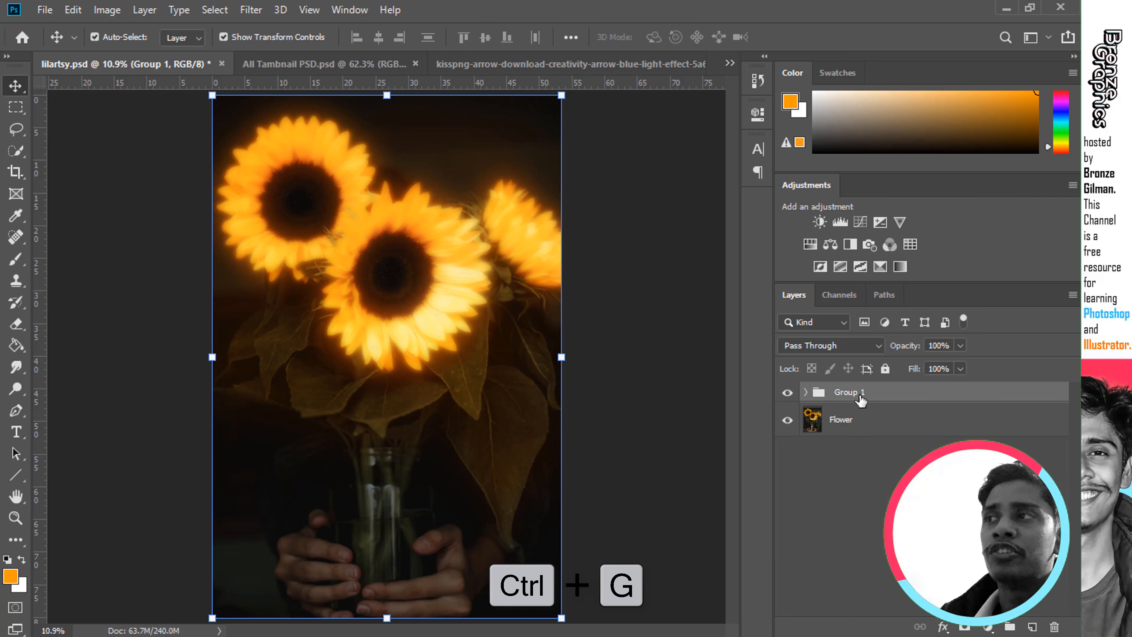
- Rename the new group as Result
double_click(848, 393)
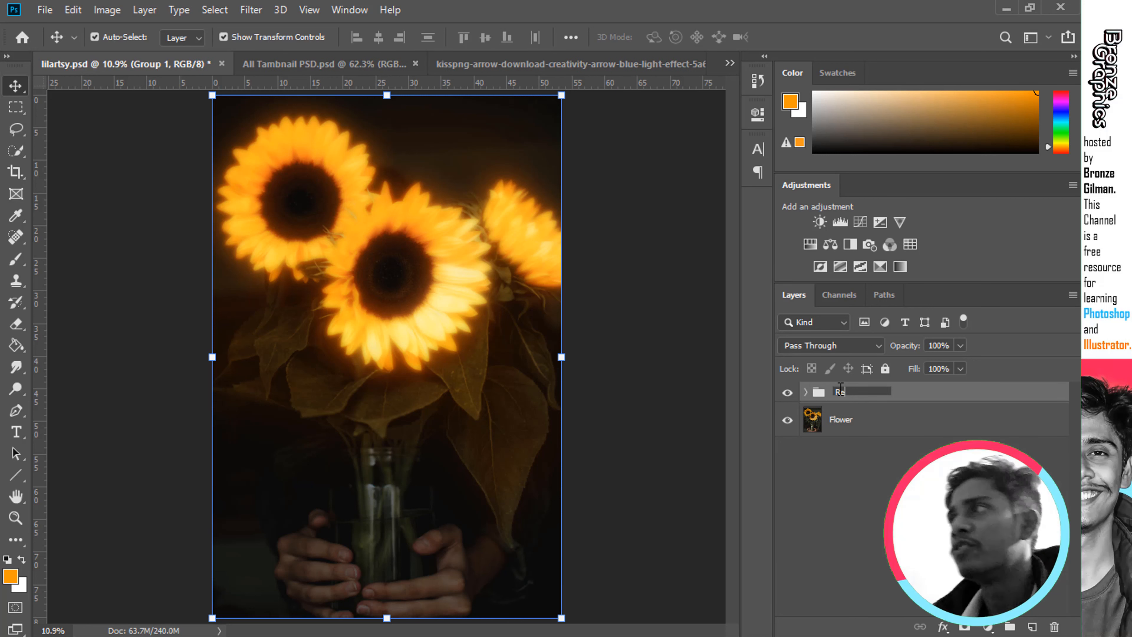
text(Result)
key(Return)
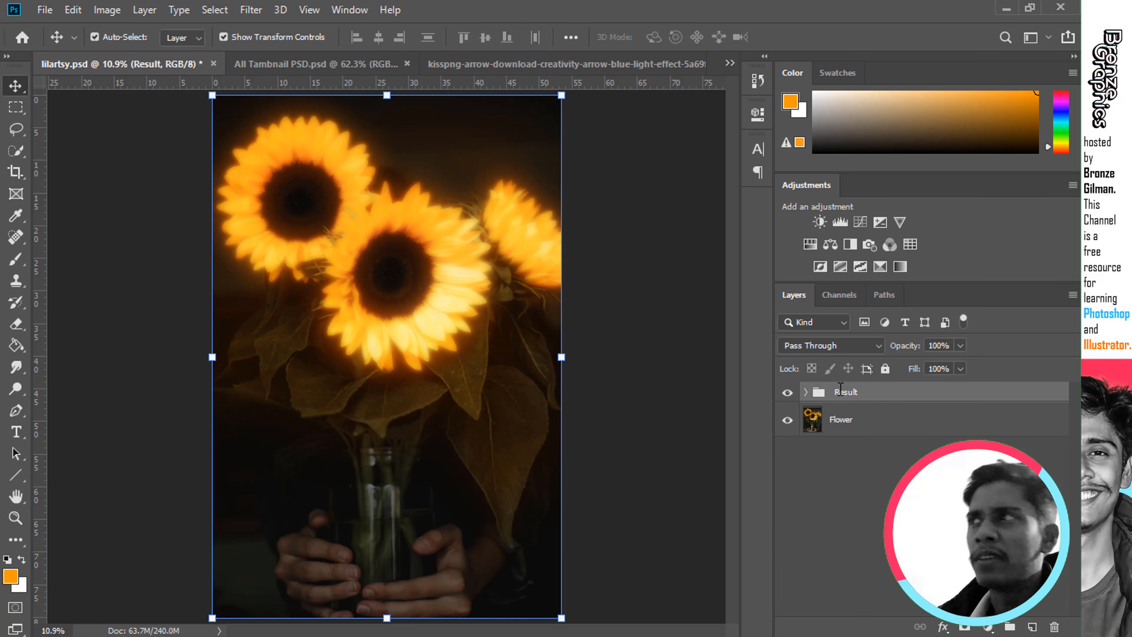
- Duplicate the Result group and merge the copy into a single layer, keeping the original group hidden
key(ctrl+j)
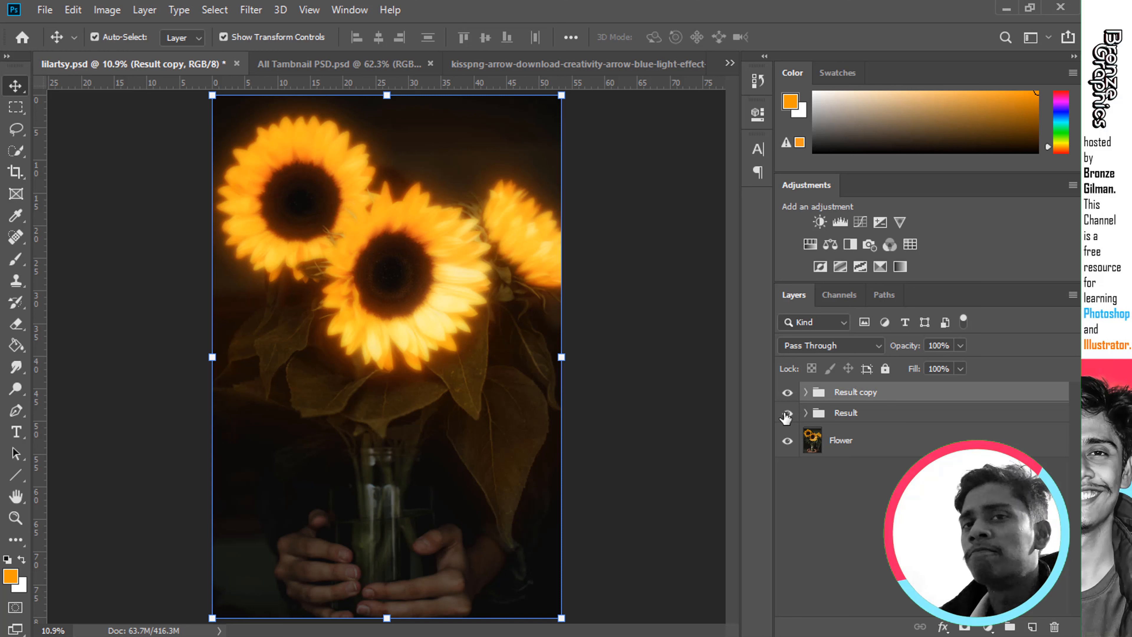
click(787, 413)
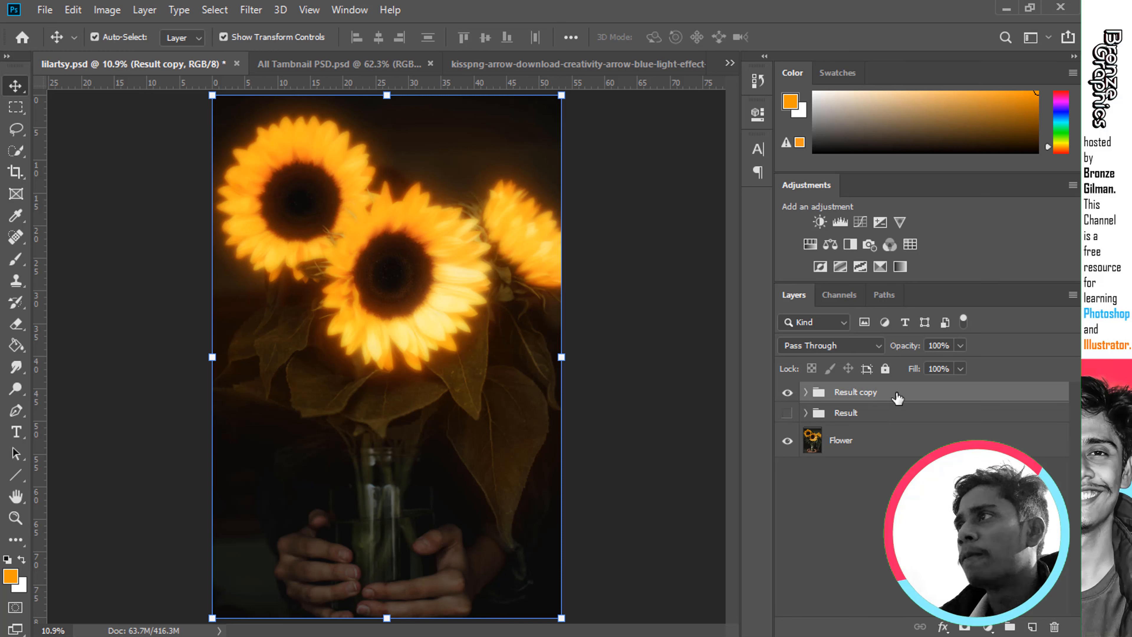
key(ctrl+e)
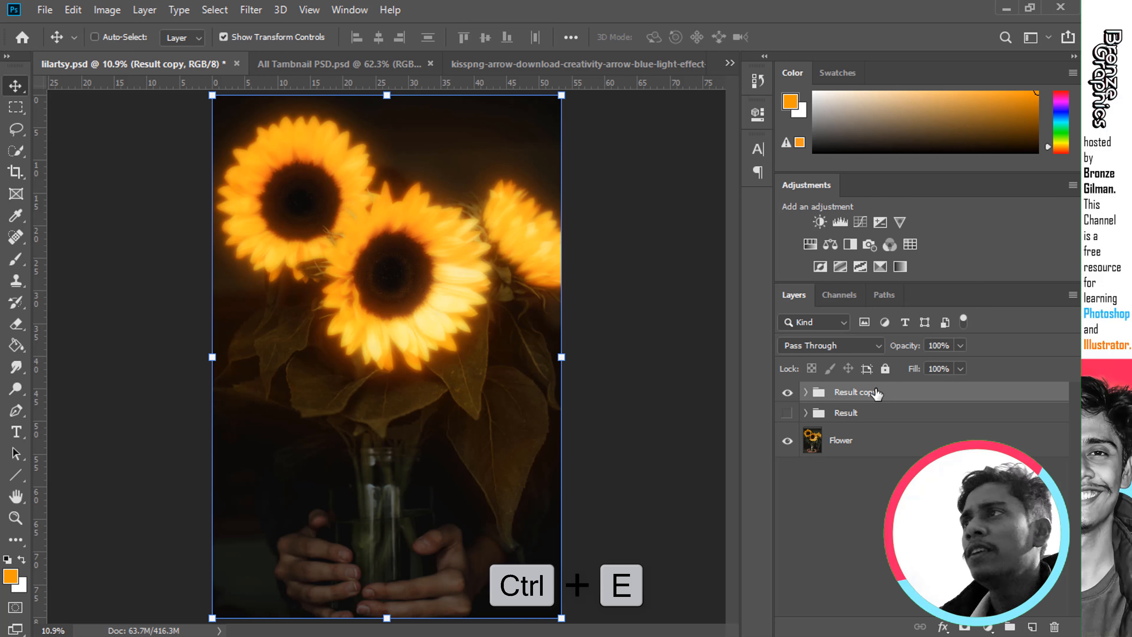
key(ctrl+e)
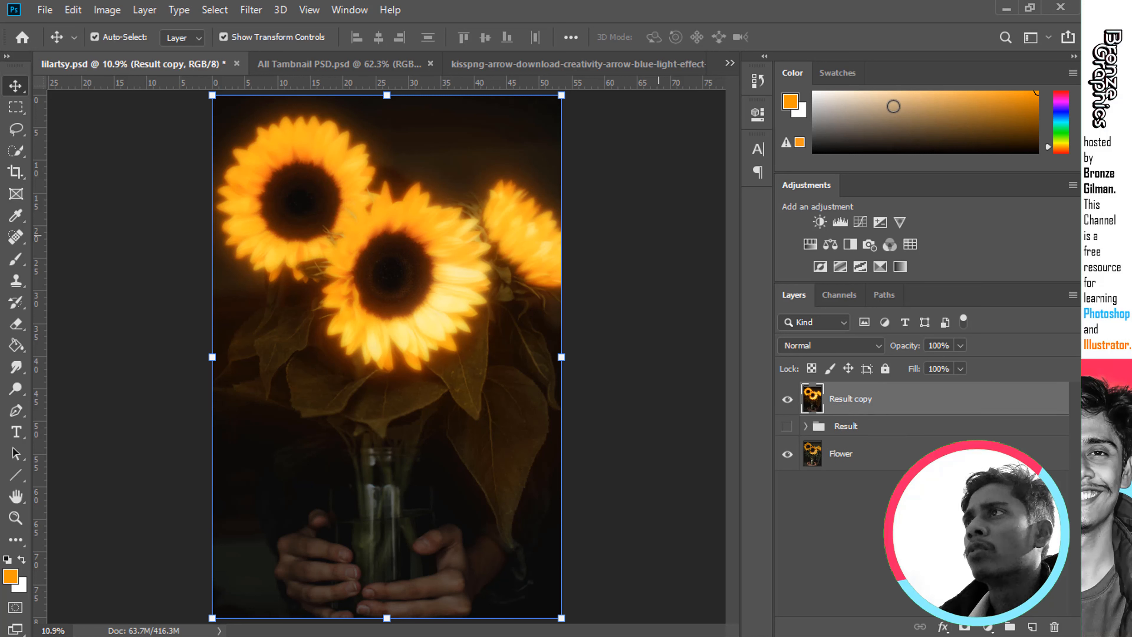
- Open the Camera Raw Filter on Result copy and set Exposure -0.30, Contrast +13, Highlights -43, Shadows +17, Whites -22 and Blacks +17
click(250, 10)
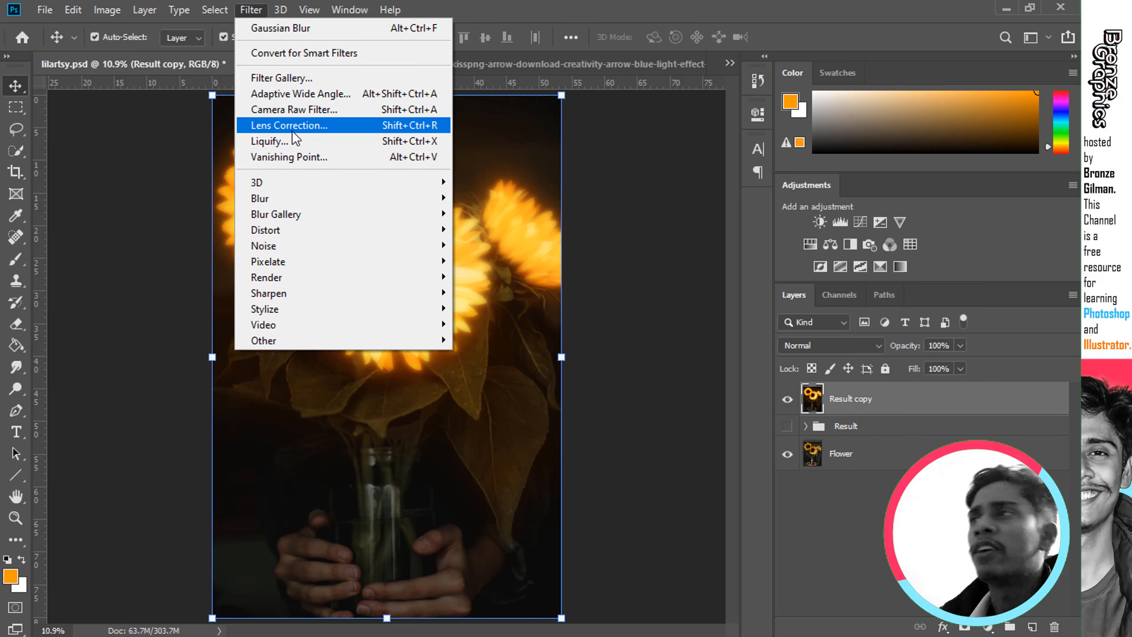
click(297, 112)
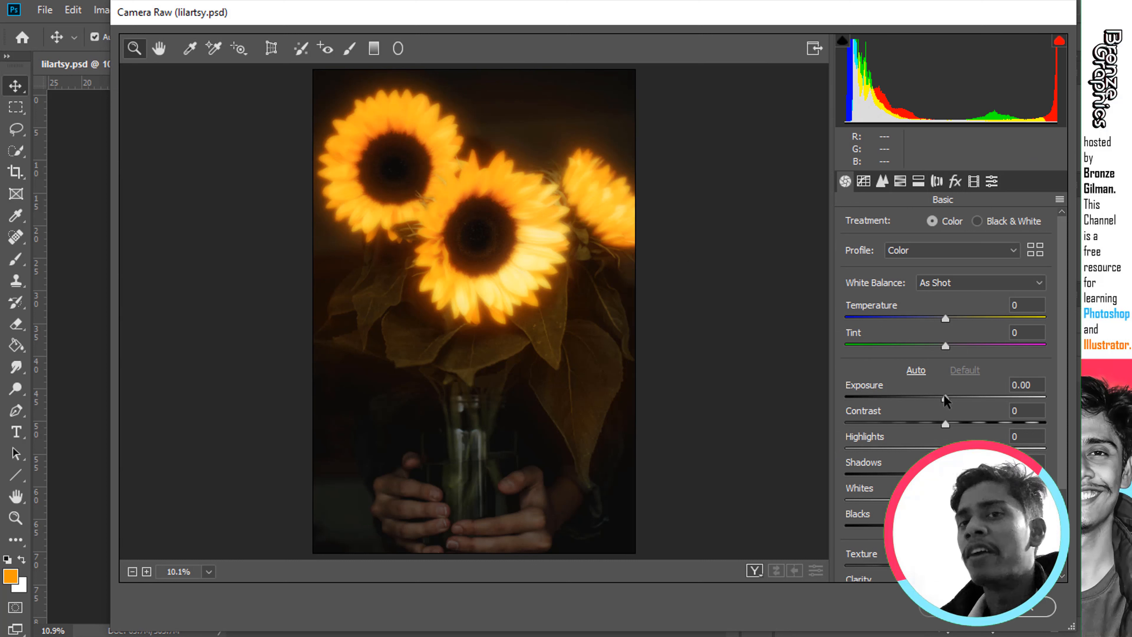
drag(943, 395, 965, 525)
- Set Texture to +46, Clarity to +34 and Vibrance to +22, and raise the Highlights slightly
scroll(966, 521, down, 2)
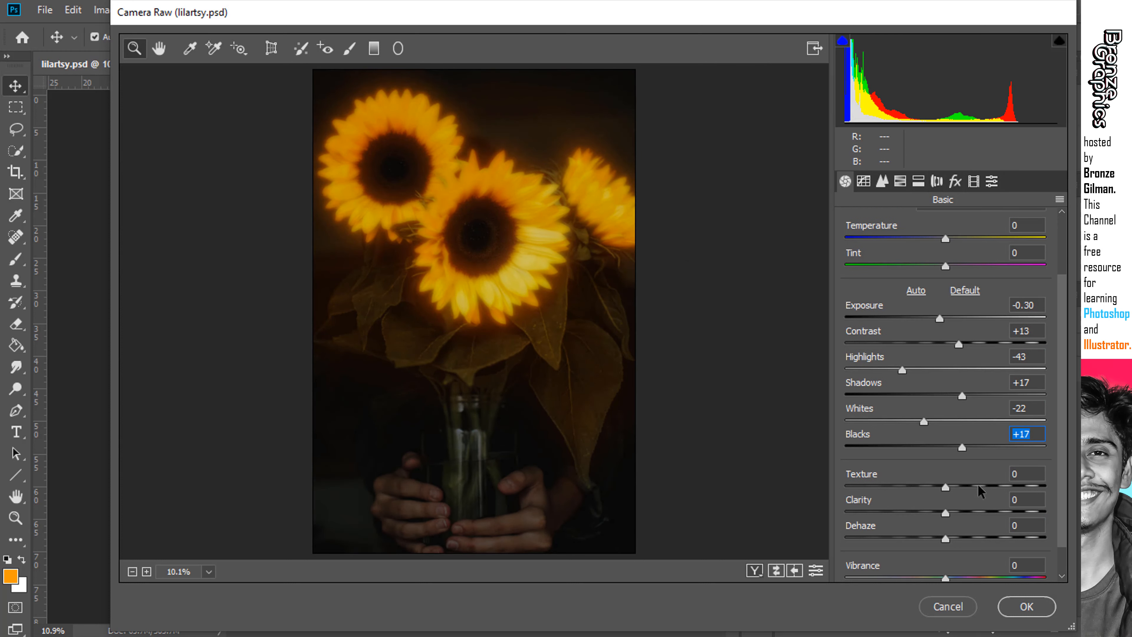
drag(979, 487, 965, 541)
scroll(976, 536, down, 1)
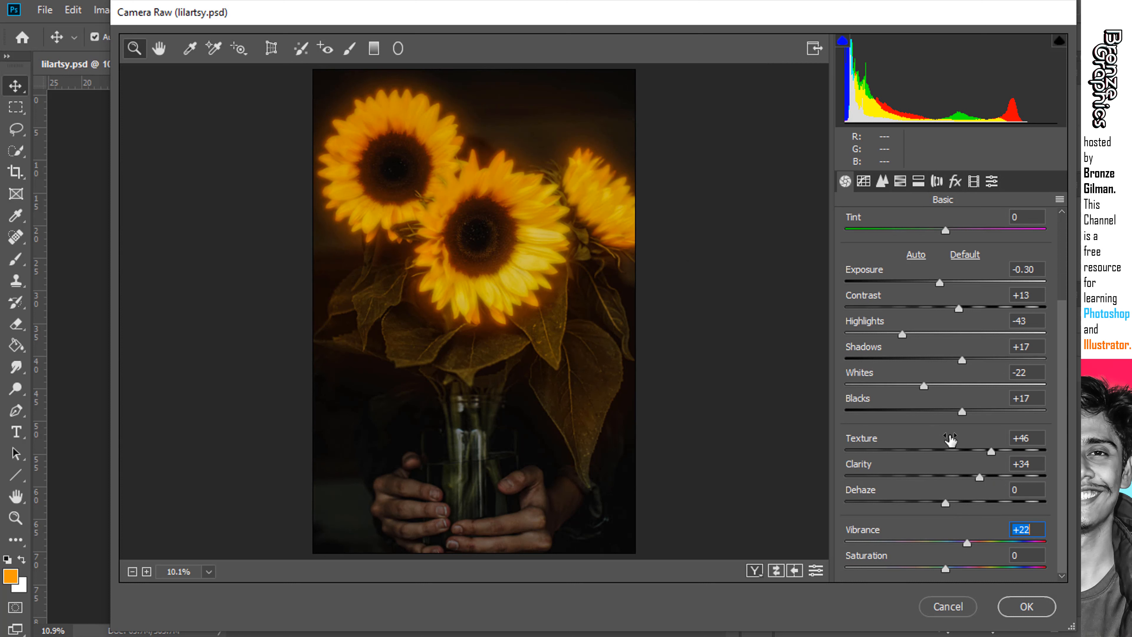
drag(901, 334, 927, 334)
- Smooth the image with Luminance noise reduction set to 22
click(882, 181)
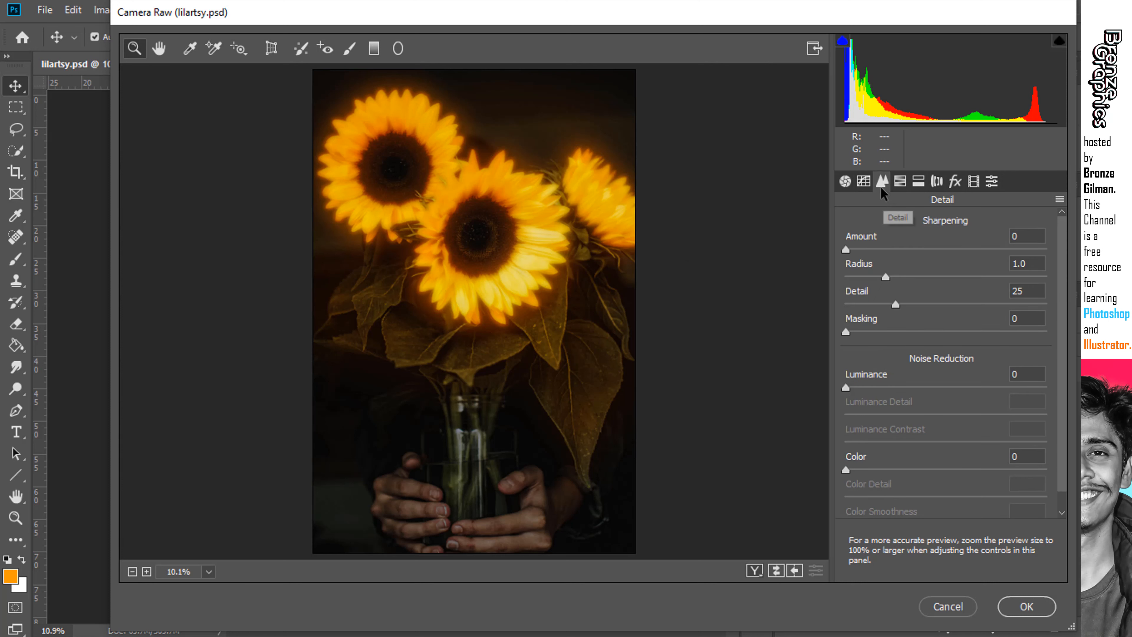
click(877, 386)
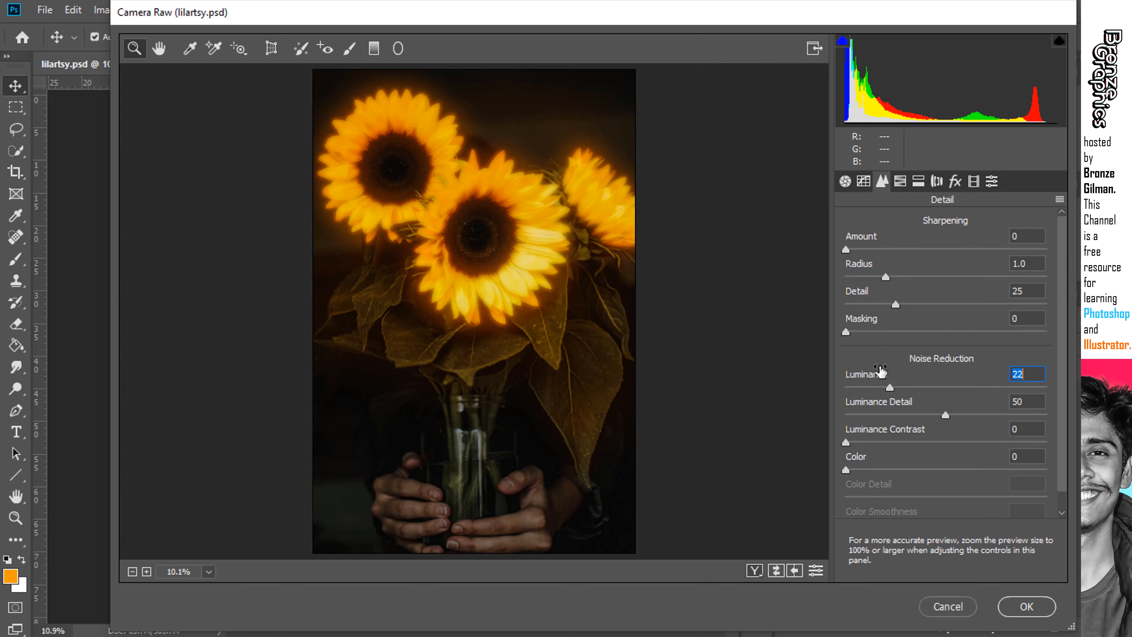
click(863, 181)
- Add a post-crop vignette with Amount -63, Midpoint 53, Roundness -10 and Highlights 30, and apply the Camera Raw grade
click(955, 180)
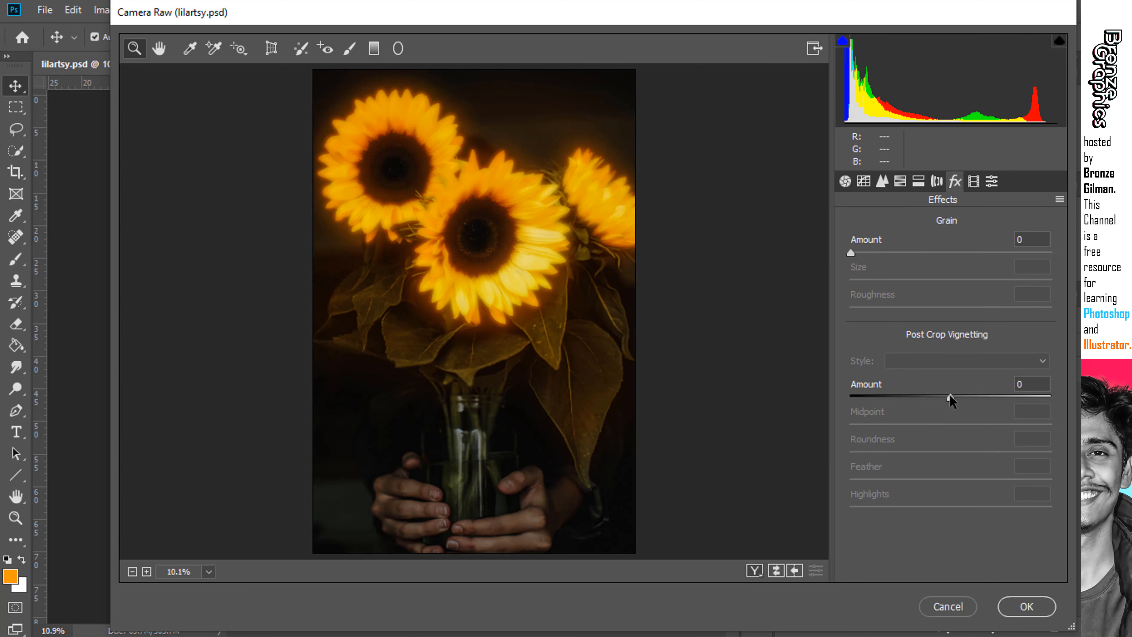
drag(949, 396, 887, 397)
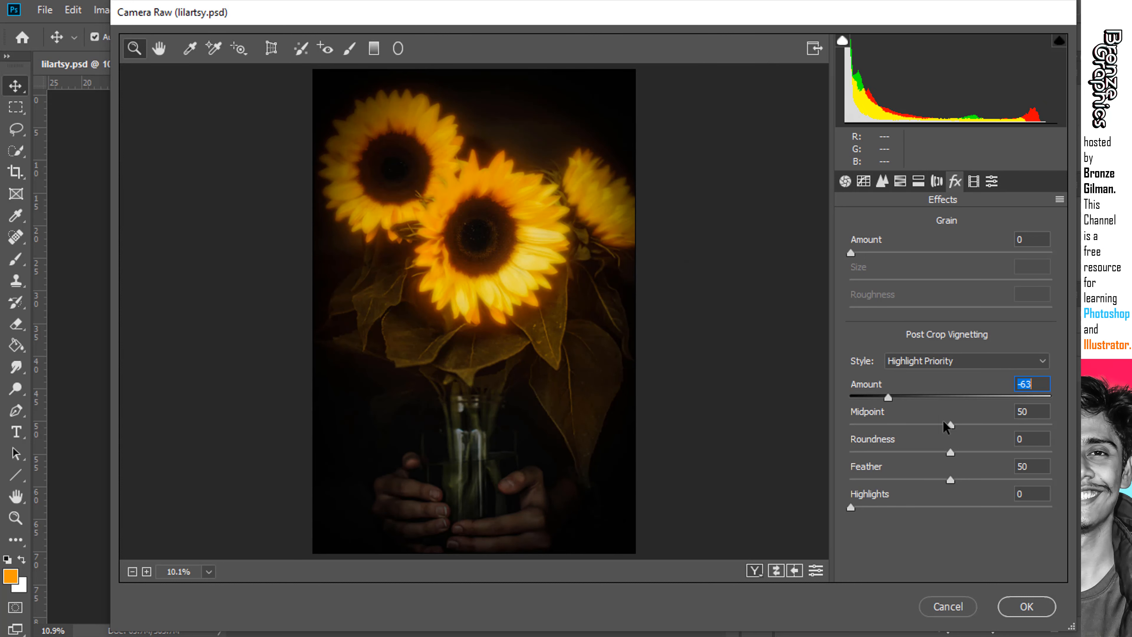
drag(955, 427, 932, 469)
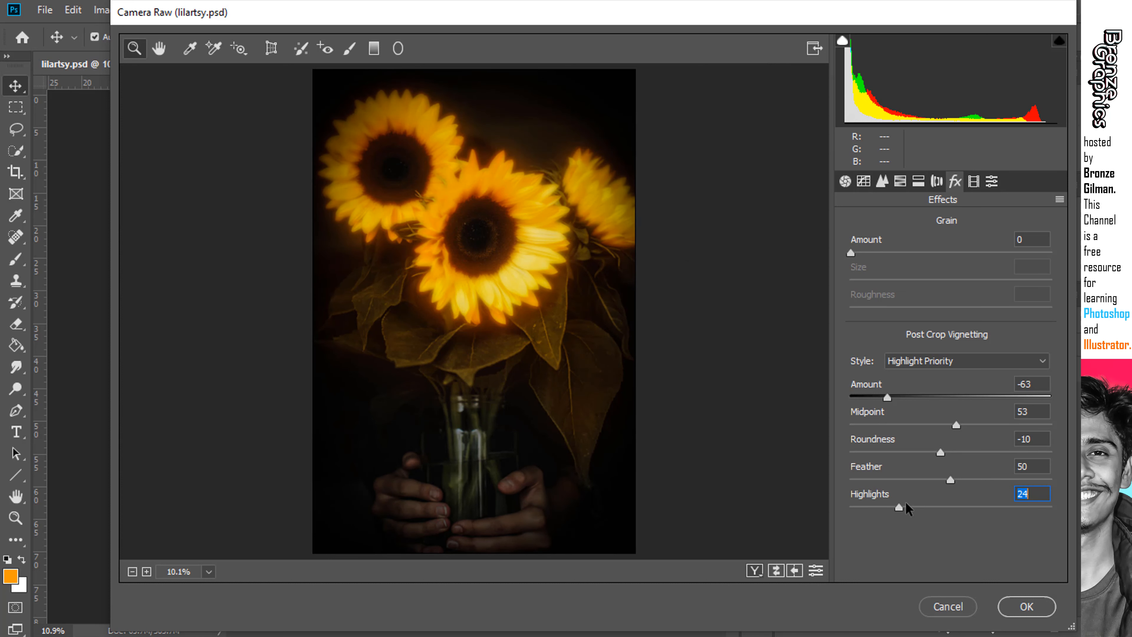
drag(883, 500, 909, 502)
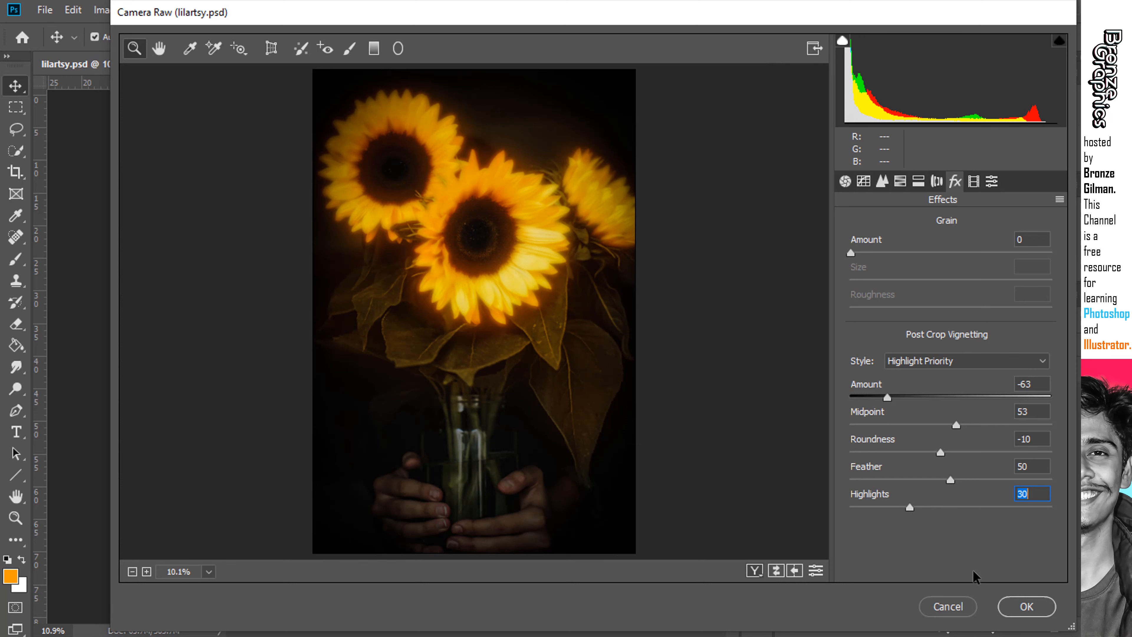
click(1013, 614)
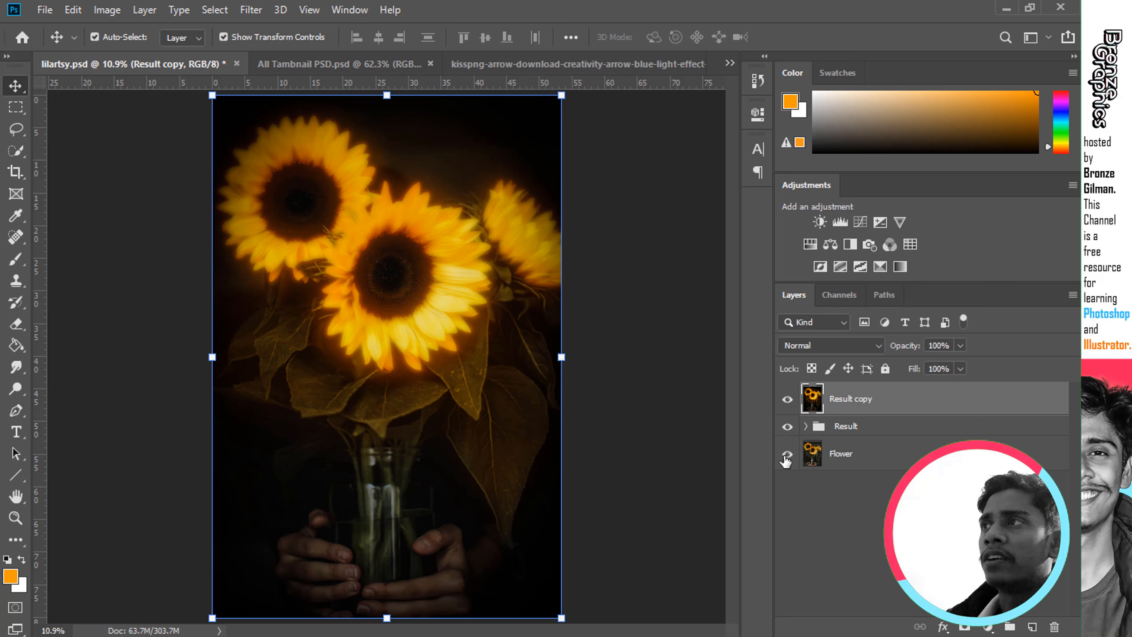
- Compare the original Flower layer, the Result group and the graded Result copy by toggling their visibility
alt+click(787, 454)
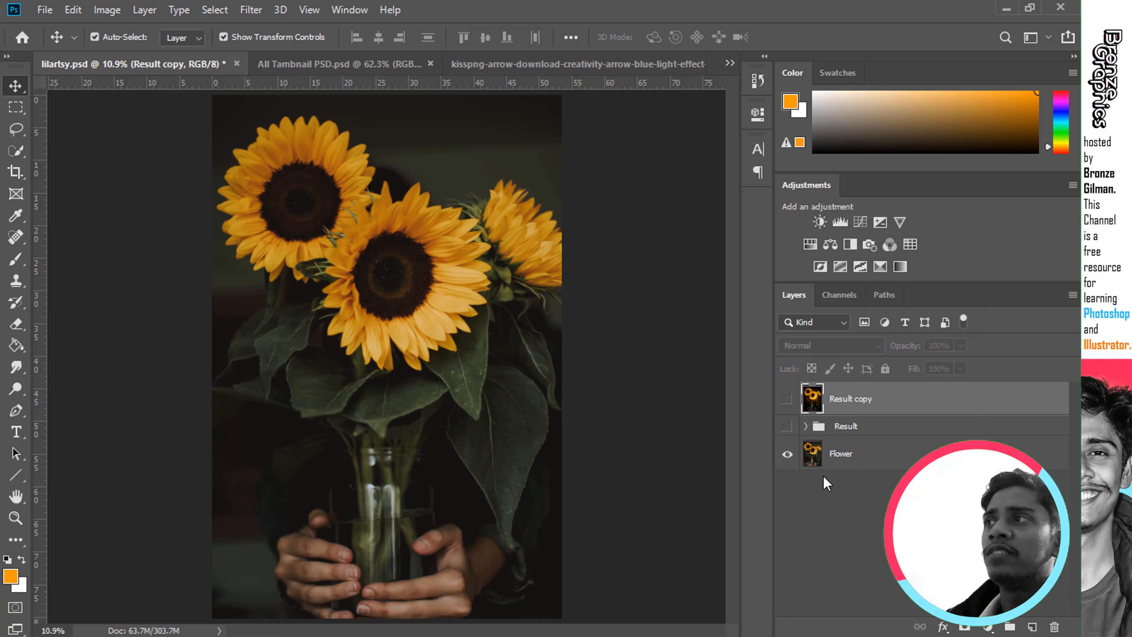
click(788, 426)
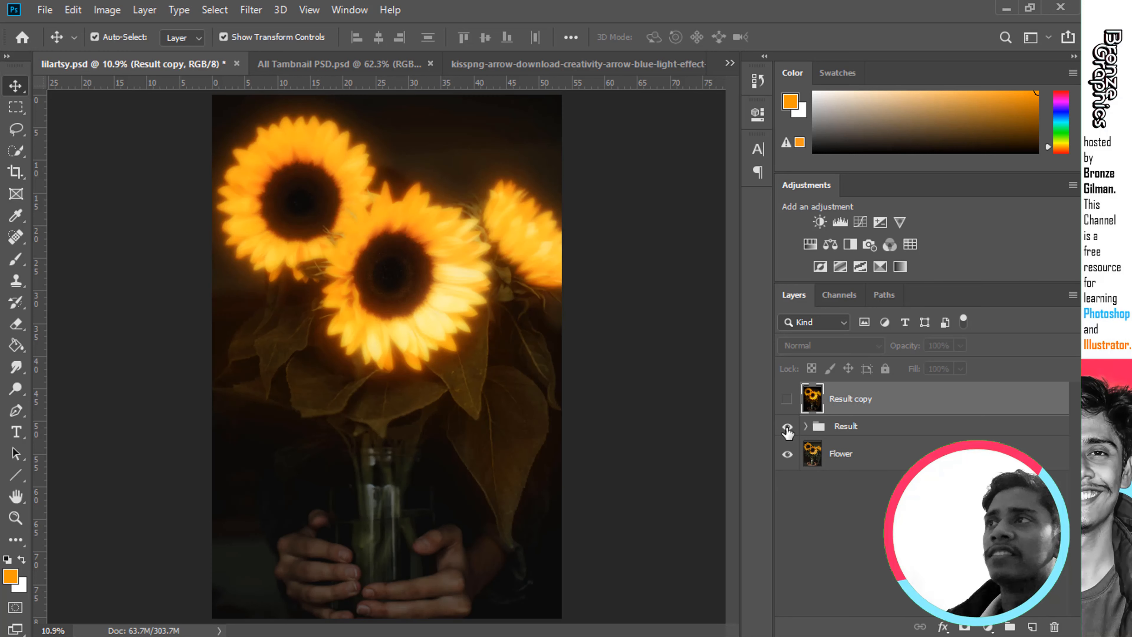
click(787, 398)
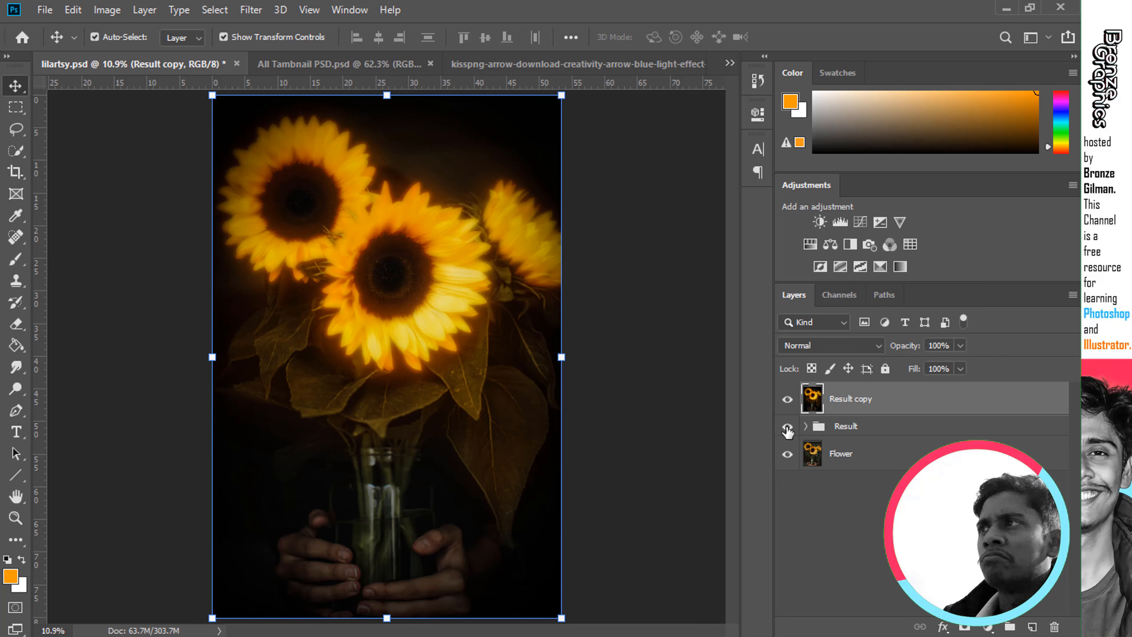
click(787, 401)
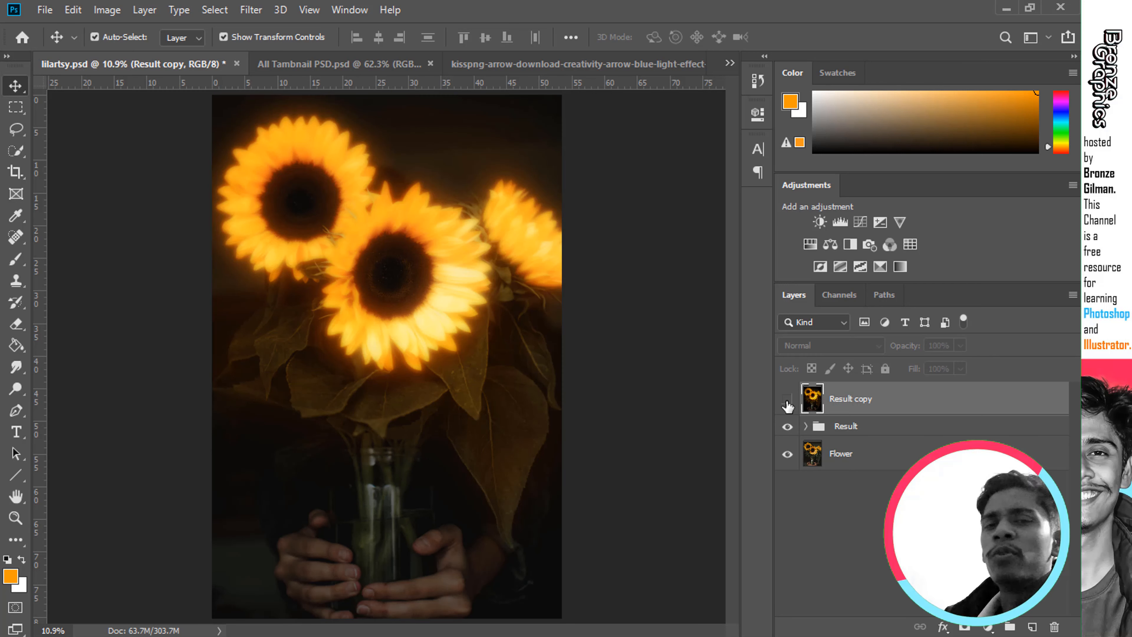
click(787, 404)
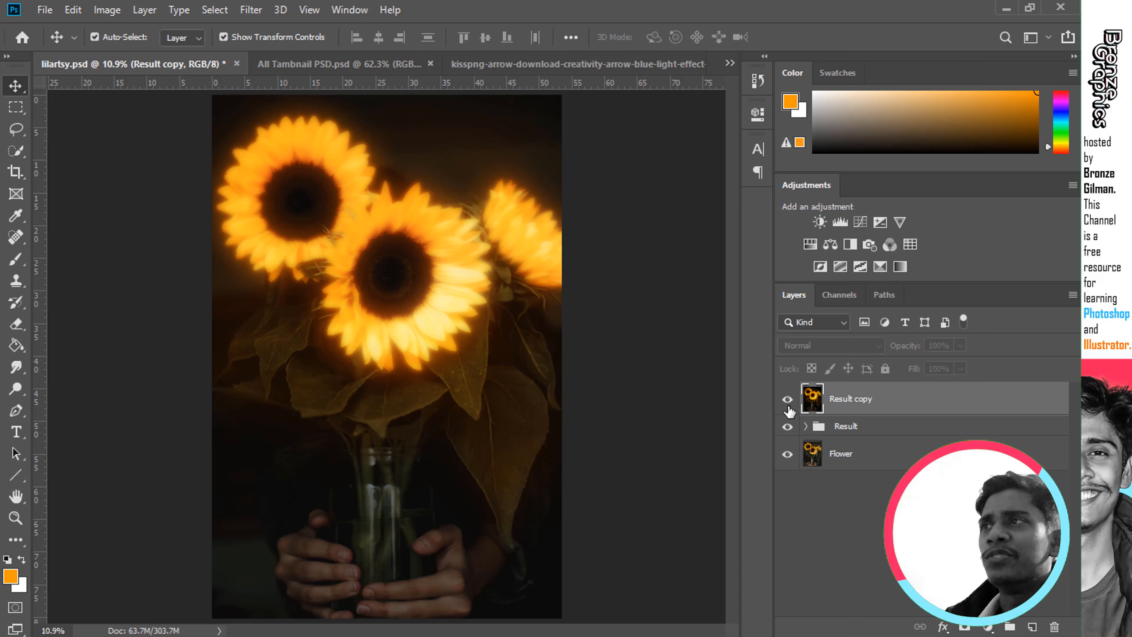